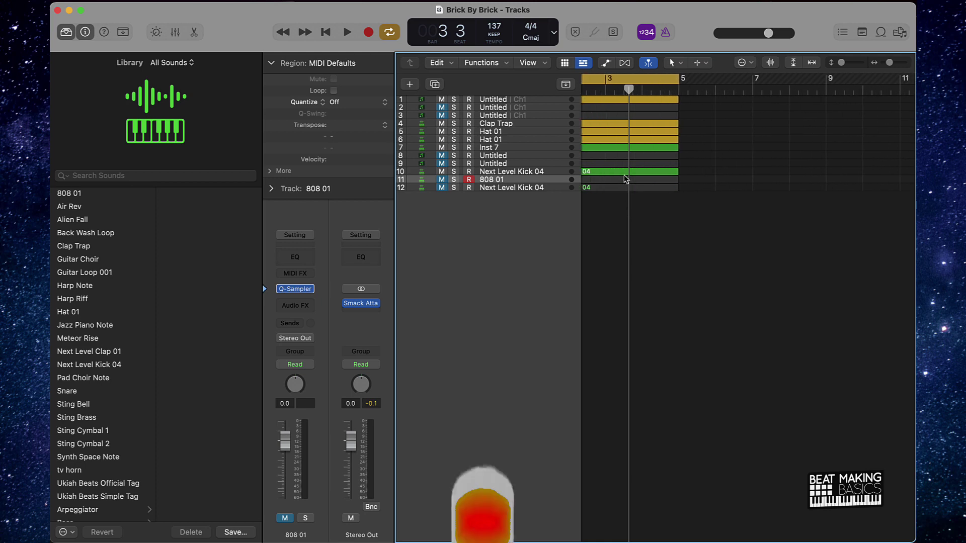
Step: Zoom into the Tracks area so the first four bars of all twelve tracks' regions fill the view
scroll(647, 161, "up", 3)
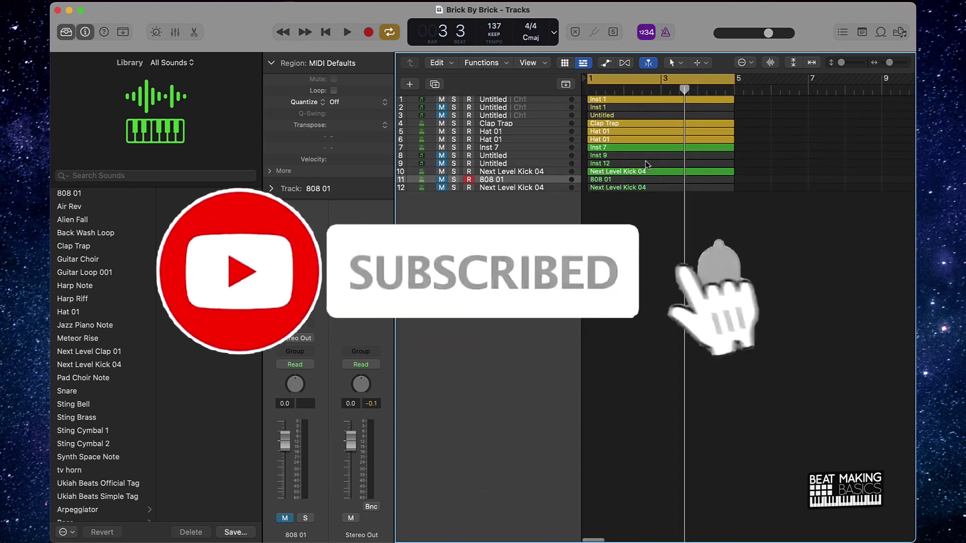
Step: While playing the beat, unmute Inst 12 and 808 01, keep Inst 9 muted, and lower 808 to -1.9 dB
scroll(647, 164, "up", 1)
scroll(648, 165, "up", 3)
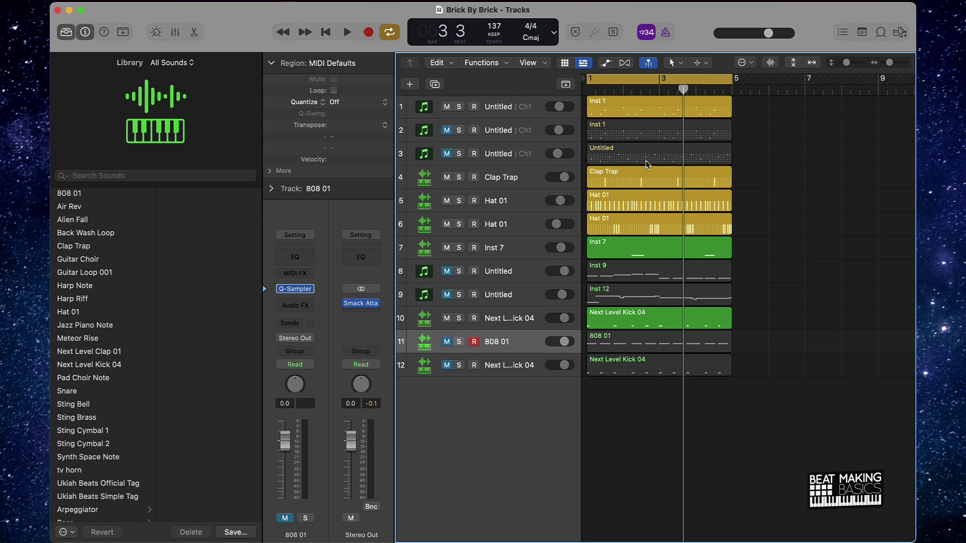
key("space")
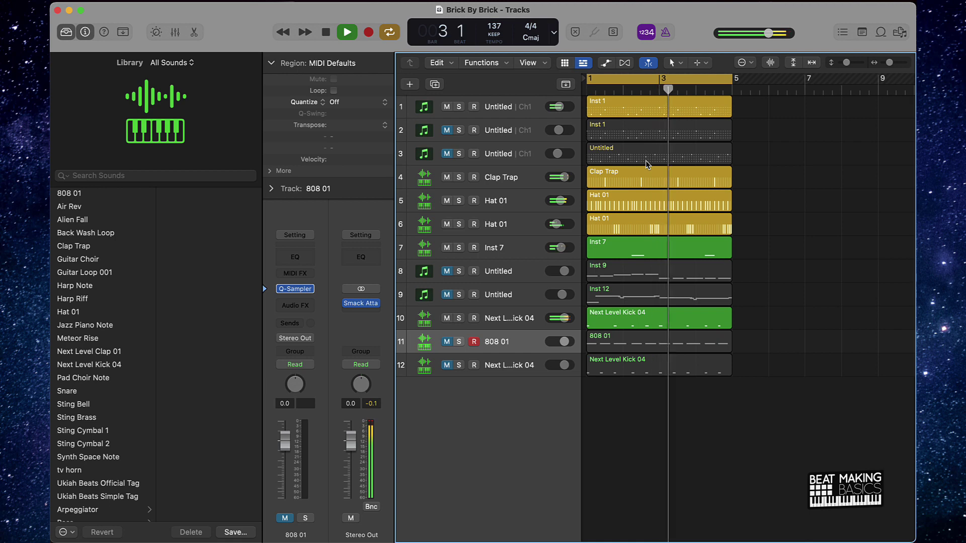
left_click(447, 295)
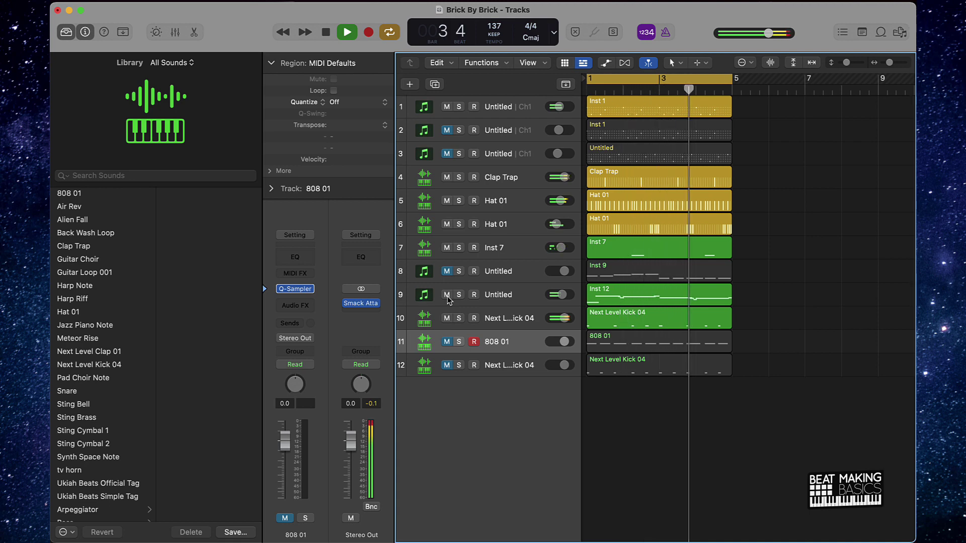
left_click(447, 272)
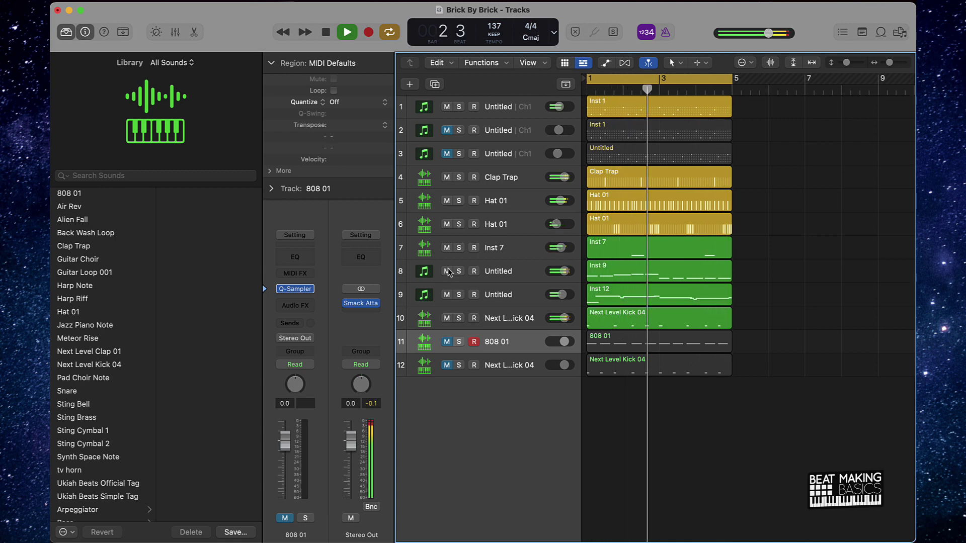
key("space")
left_click(447, 271)
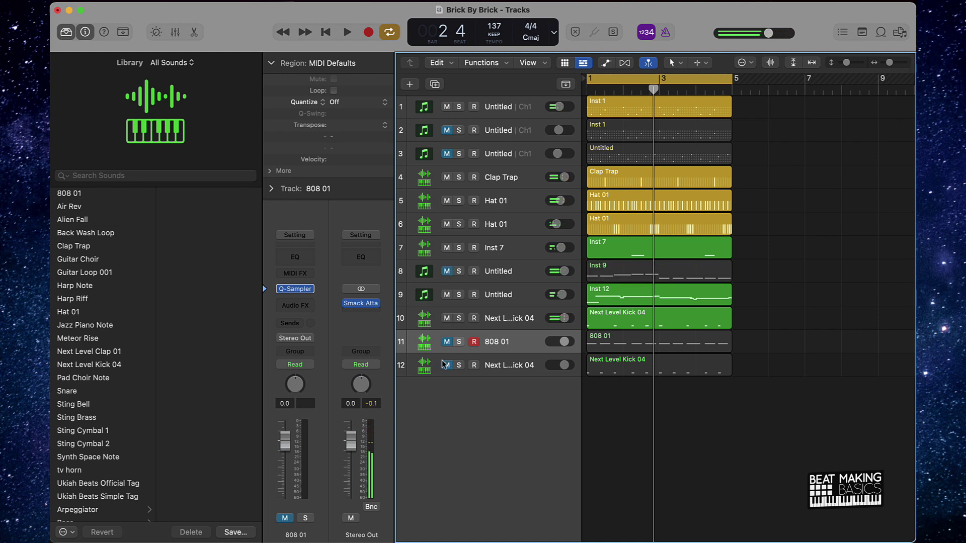
left_click(447, 341)
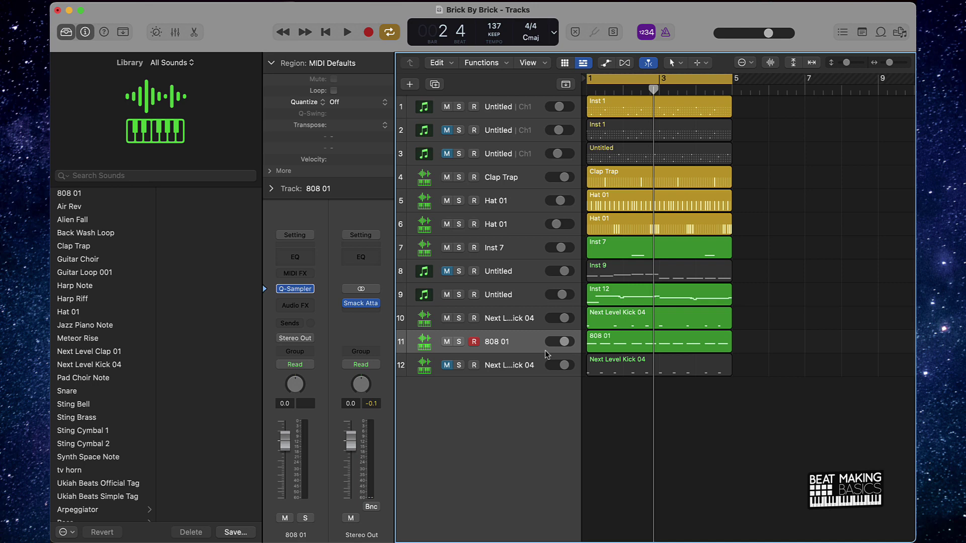
key("space")
left_click_drag(563, 341, 560, 342)
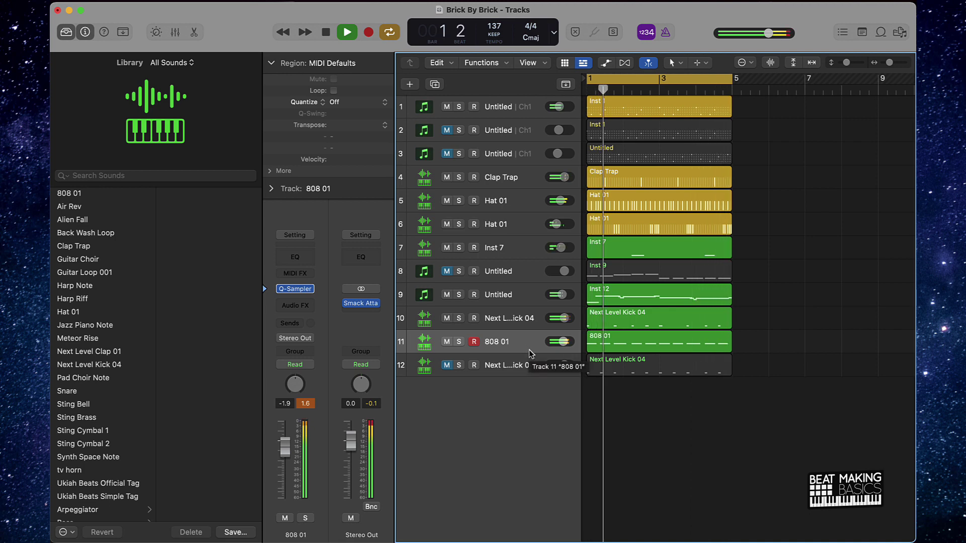
key("space")
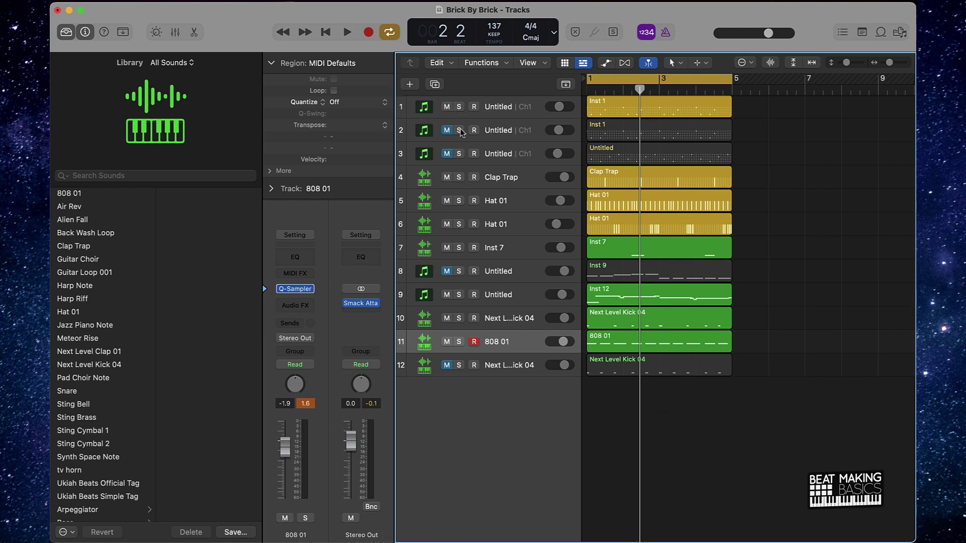
Step: Solo track 2, then track 1, to audition each part on its own
left_click(459, 130)
key("space")
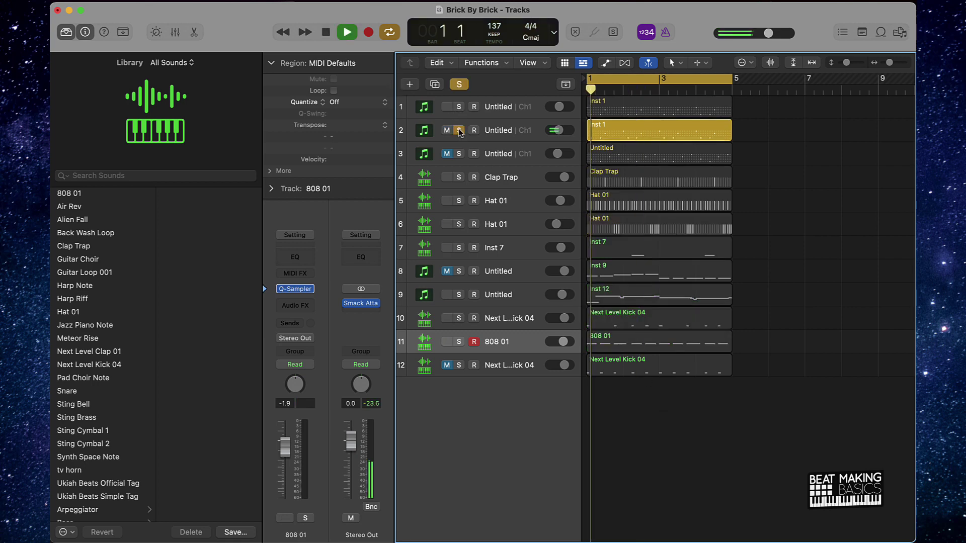
left_click(459, 131)
left_click(459, 107)
key("space")
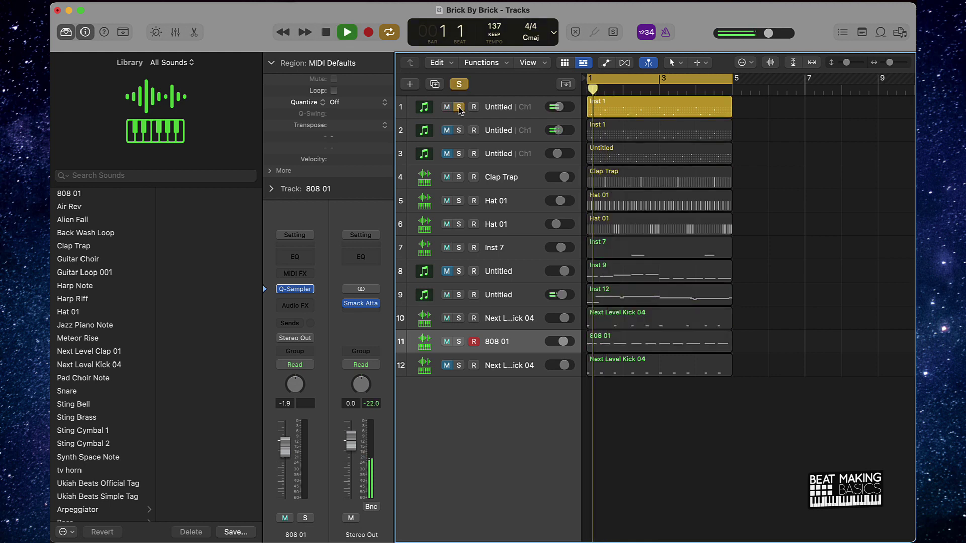
key("space")
left_click(459, 107)
Step: Rename the first two tracks 'Bells 1' and 'Bells 2'
double_click(498, 107)
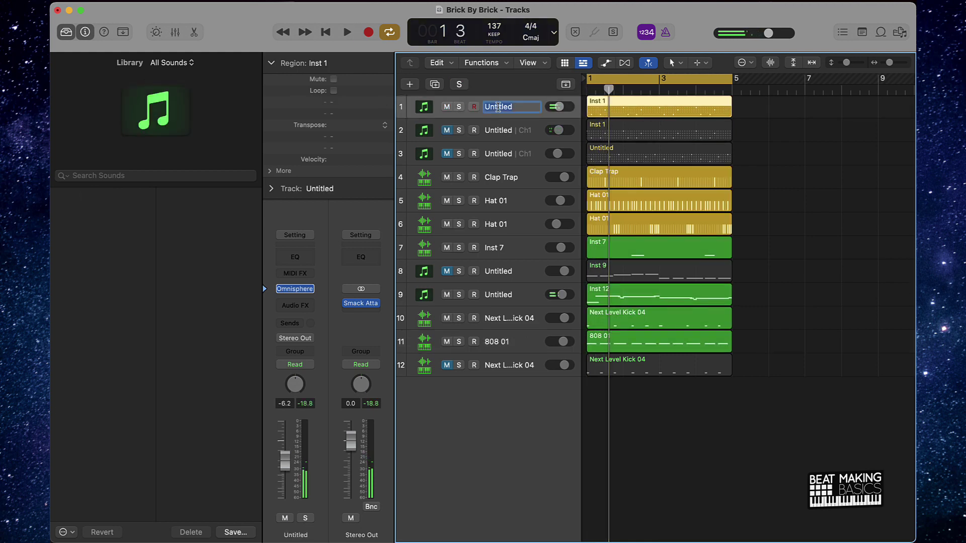
type("Be")
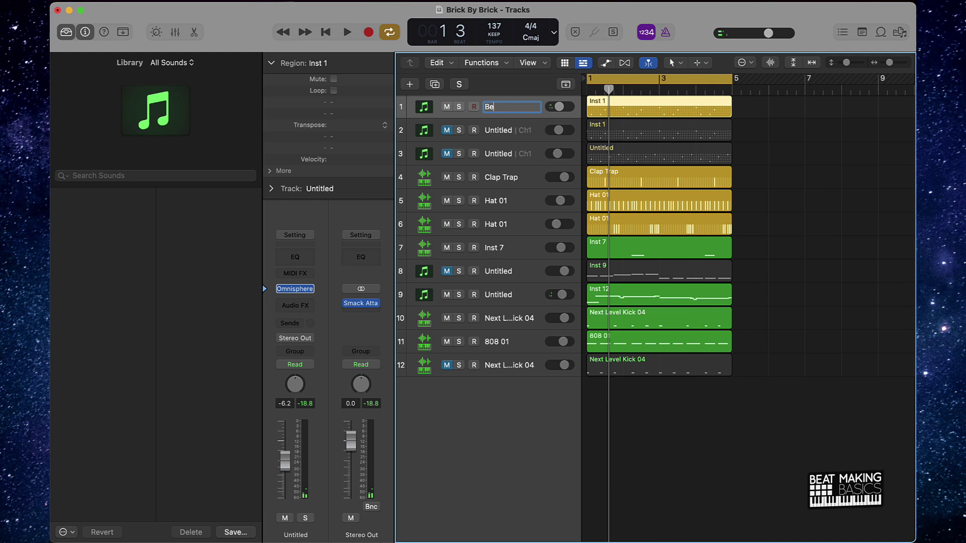
type(";lls")
key("Return")
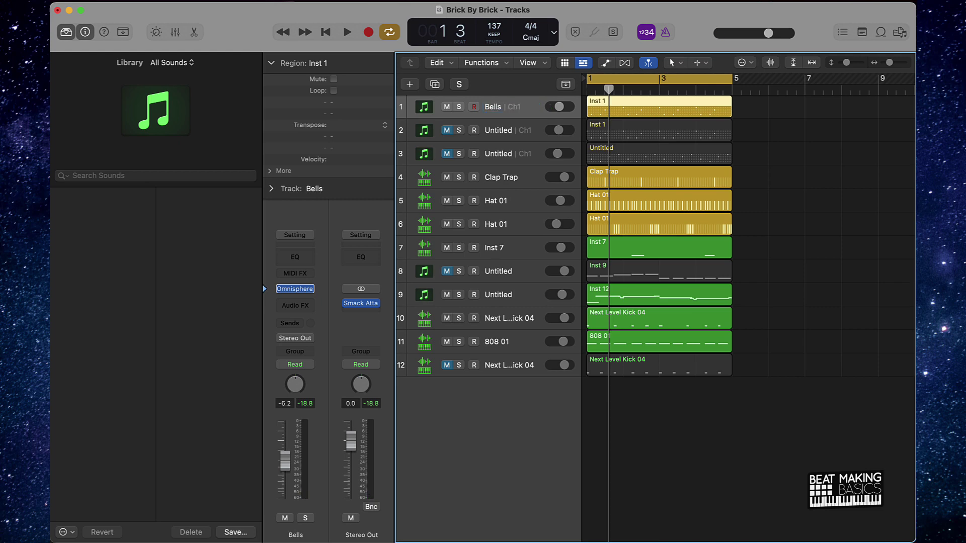
double_click(493, 107)
type("1")
double_click(498, 130)
type("Bell")
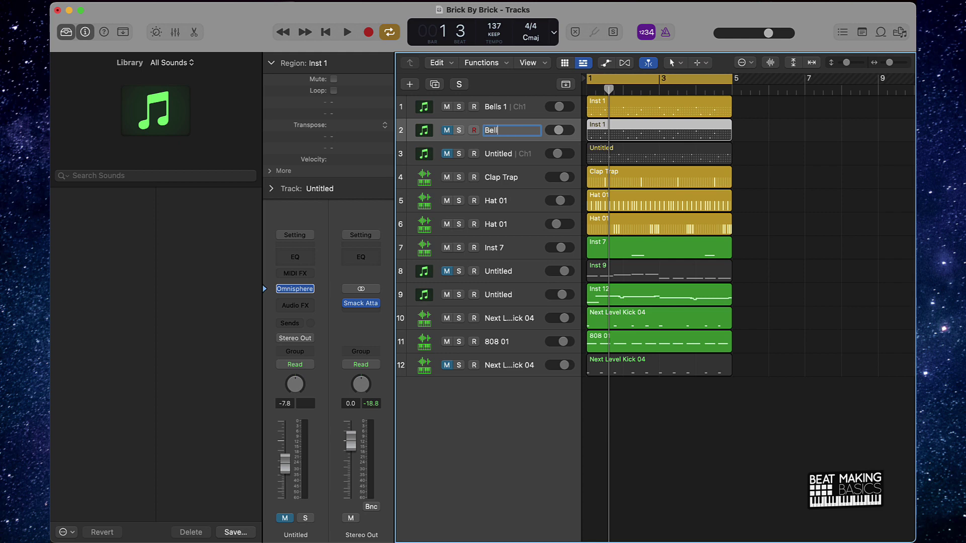
type("s 2")
key("Return")
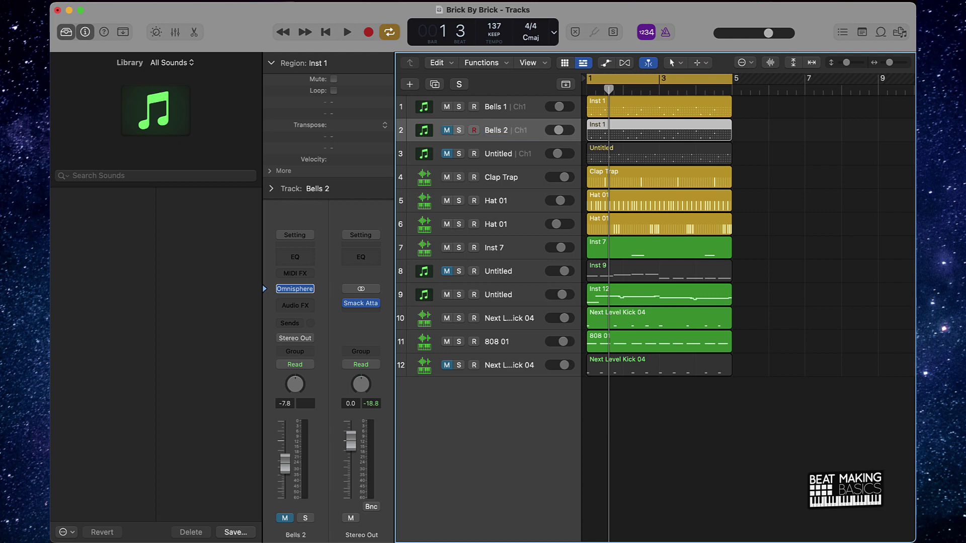
Step: Audition track 3 solo and rename it 'Pad'
left_click(458, 153)
key("space")
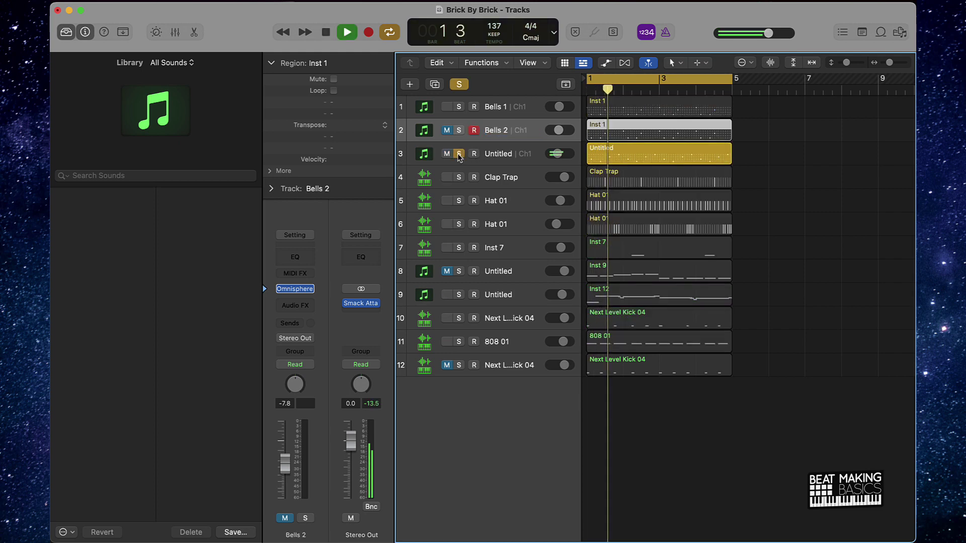
key("space")
left_click(459, 153)
double_click(493, 154)
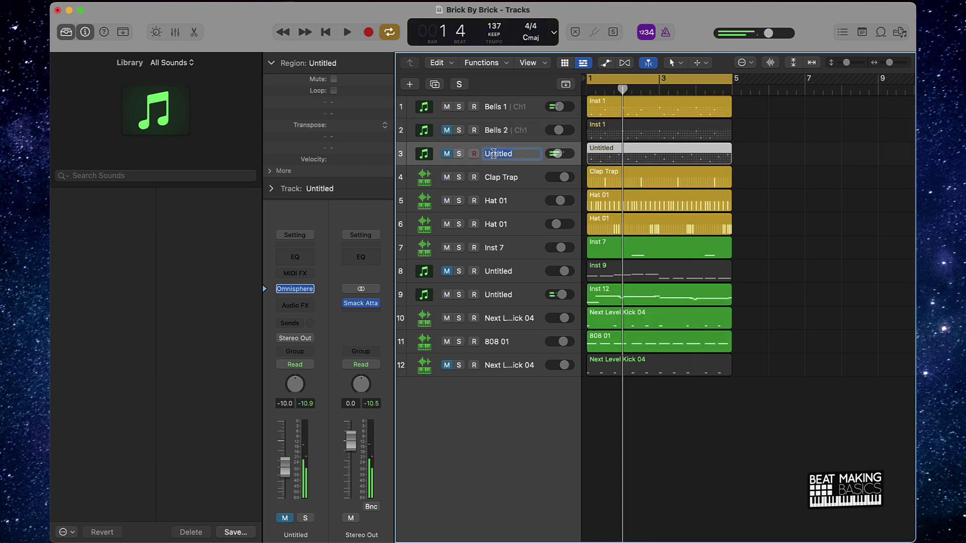
type("Pad")
key("Return")
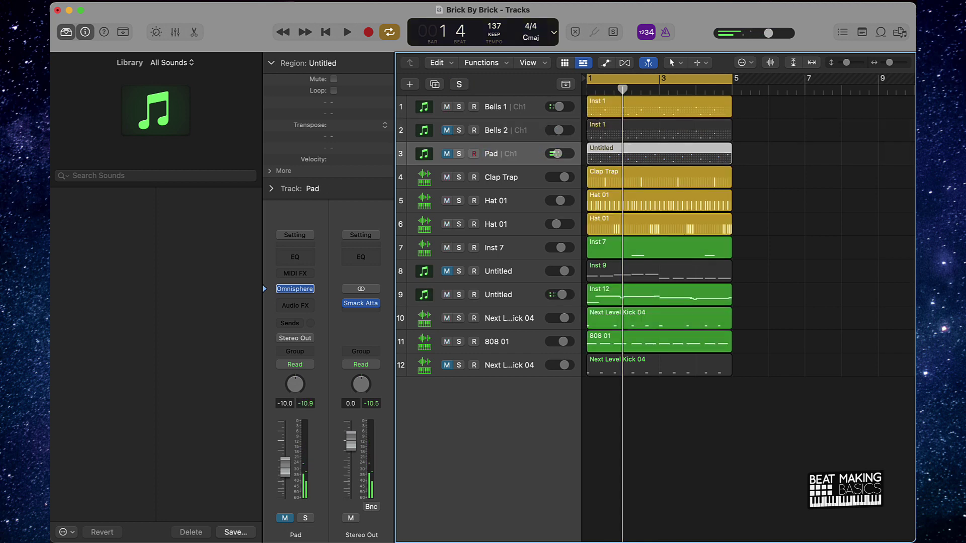
Step: Rename the Clap Trap track to 'Clap' and the second hat track to 'Hat 02'
double_click(516, 179)
type("Clap")
key("Return")
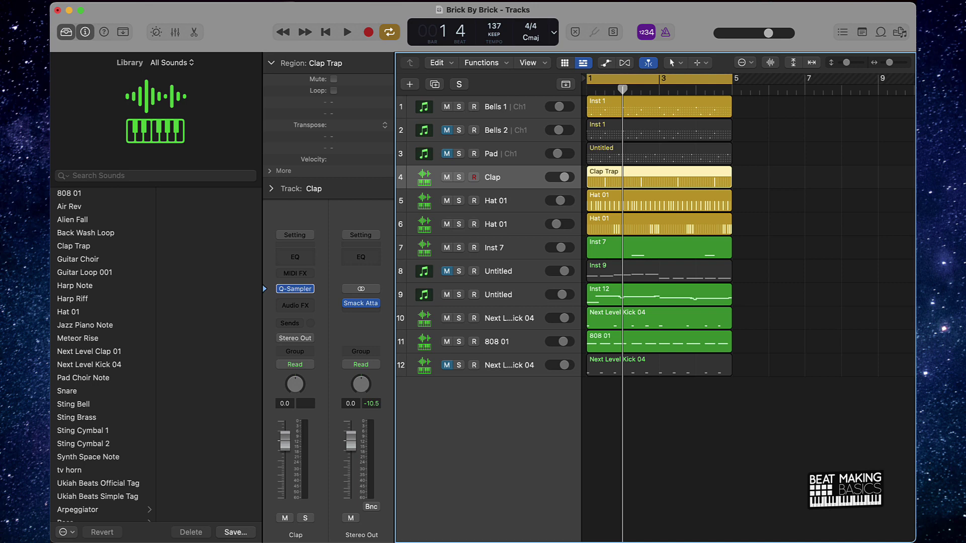
double_click(505, 201)
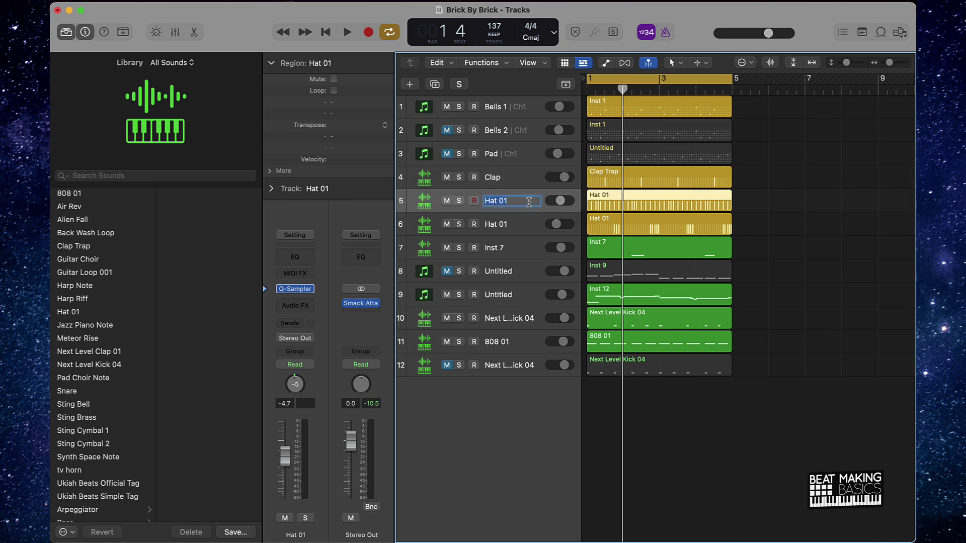
double_click(506, 224)
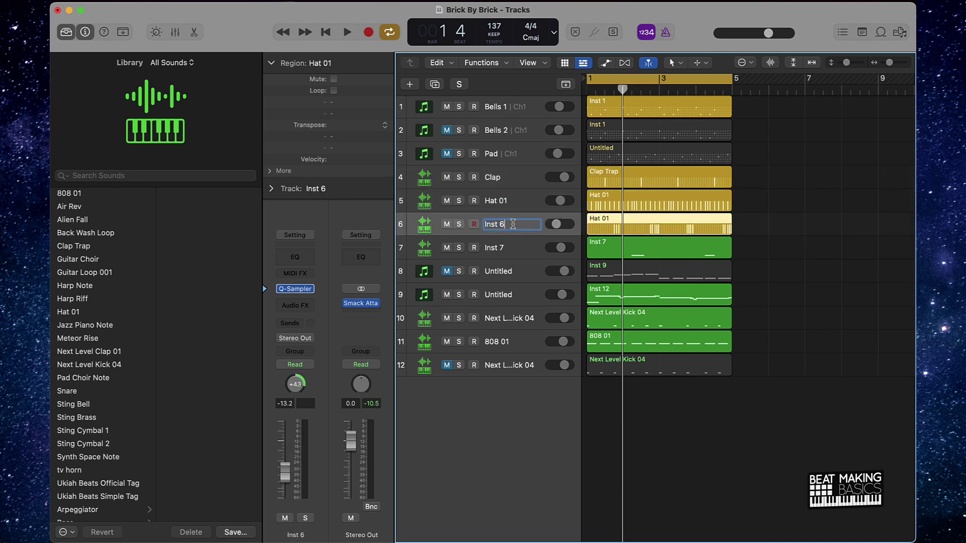
type("Hat 02")
key("Return")
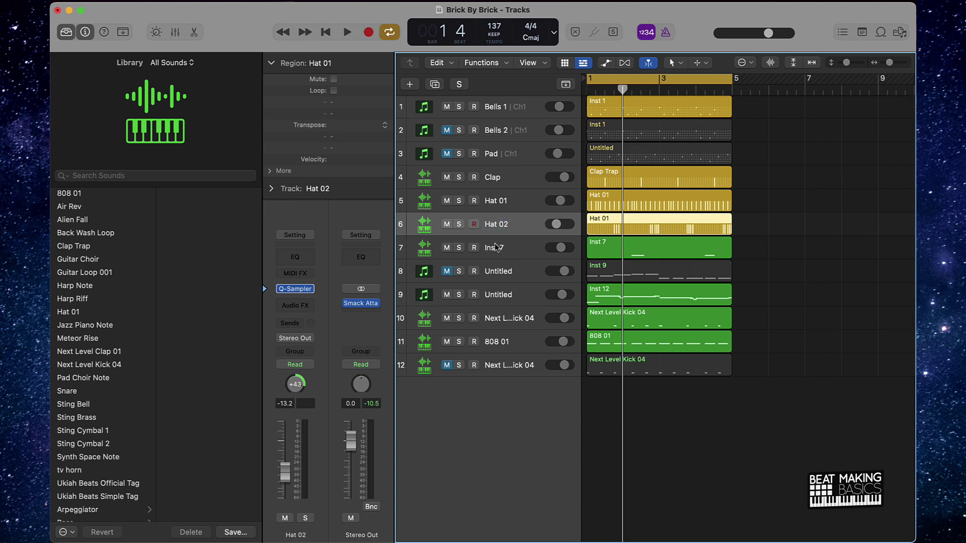
Step: Rename tracks 7, 8 and 9 to 'Open', 'Bass' and 'Lead'
double_click(495, 247)
type("Open")
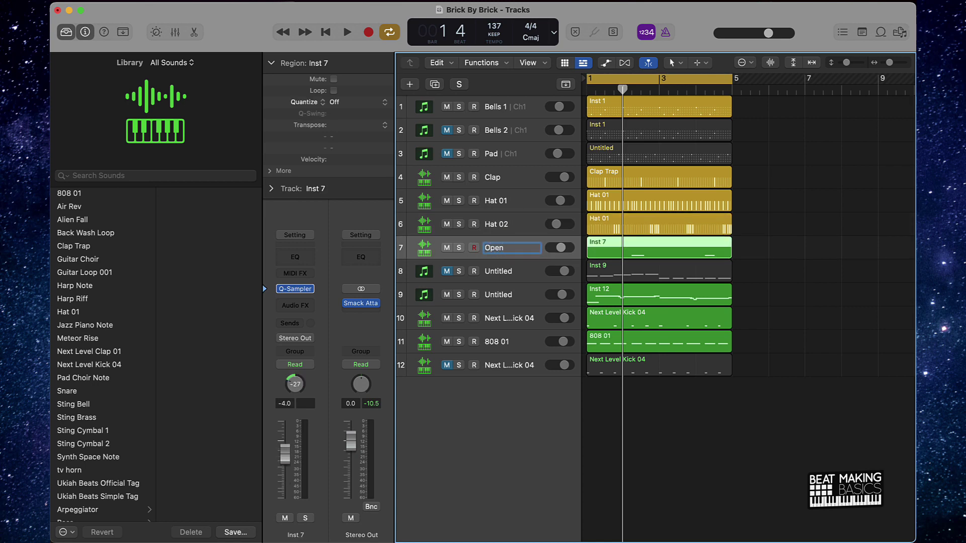
key("Return")
double_click(488, 272)
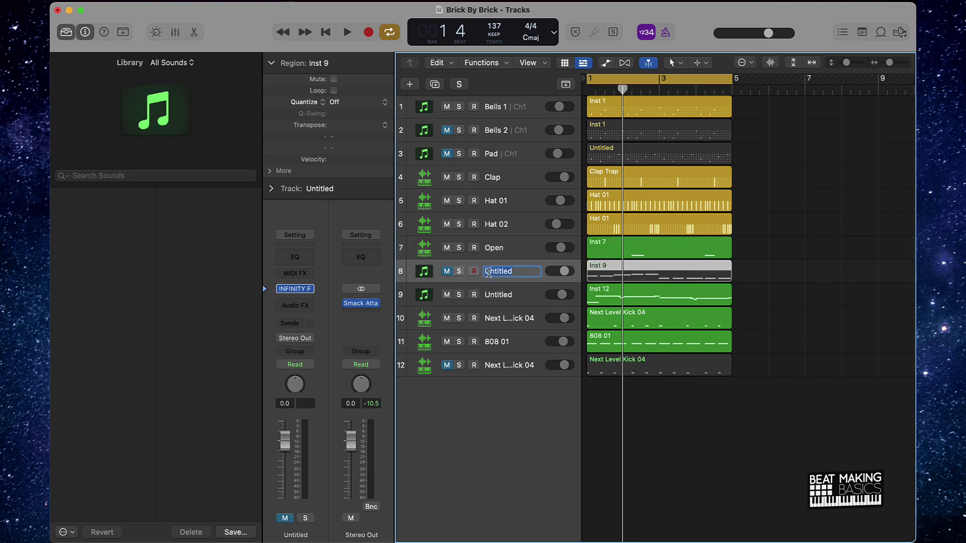
type("Bass")
key("Return")
double_click(499, 295)
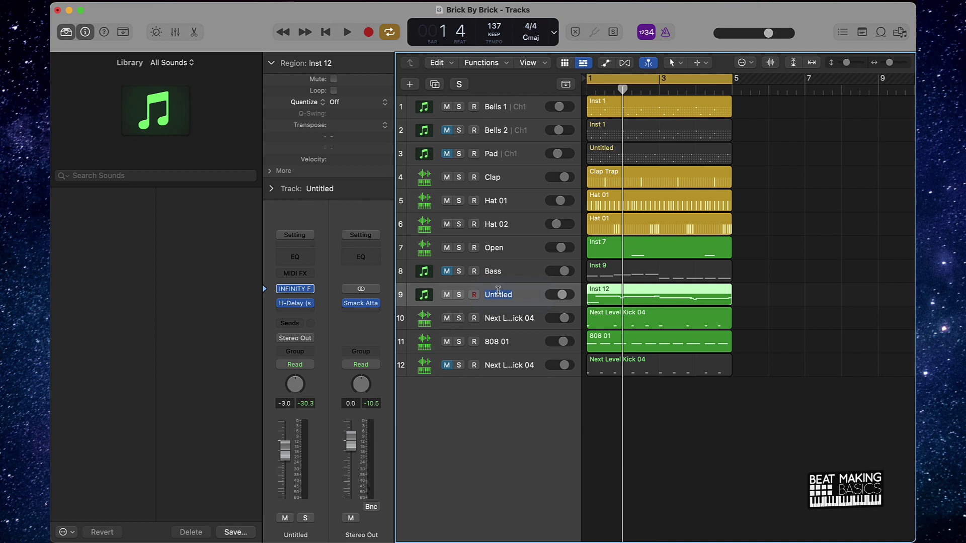
type("Lead")
key("Return")
Step: Rename Next Level Kick 04 to 'Kick' and 808 01 to '808'
double_click(510, 318)
type("Kic")
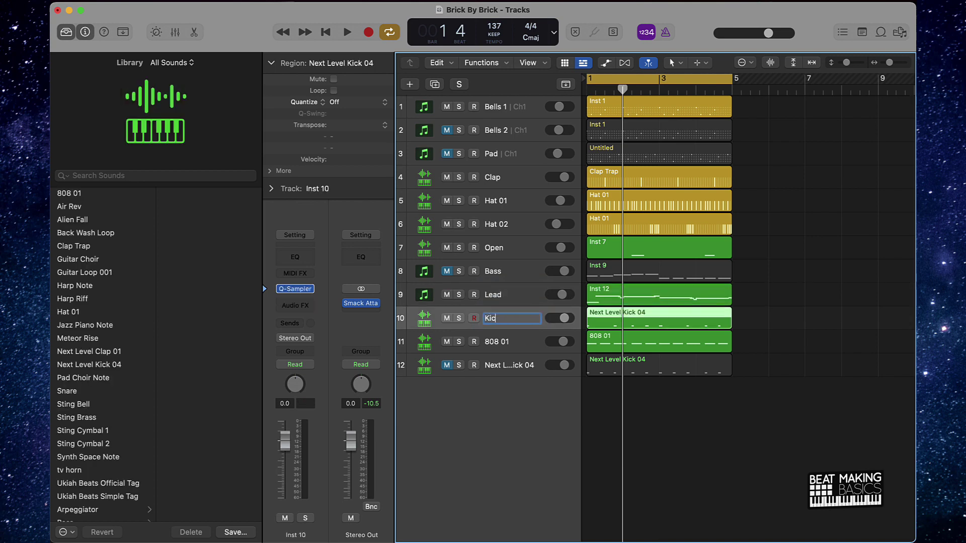
type("k")
key("Return")
double_click(511, 341)
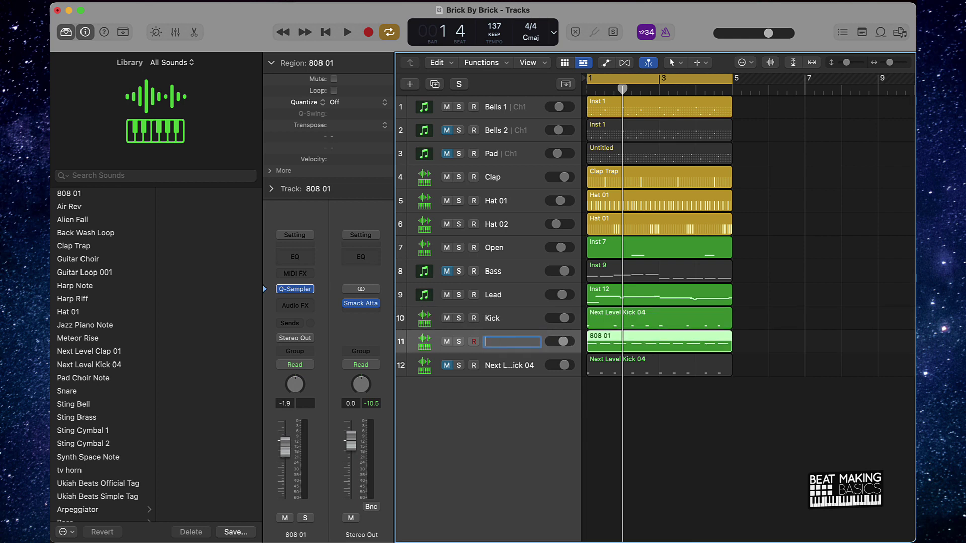
type("808")
key("Return")
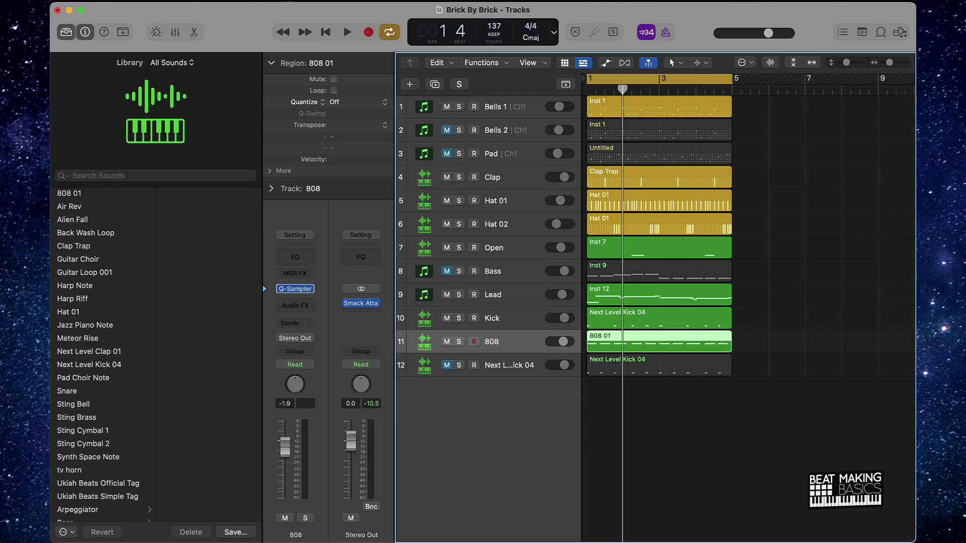
Step: Delete the extra Next Level Kick 04 track along with its region
left_click(518, 366)
key("Delete")
key("super+BackSpace")
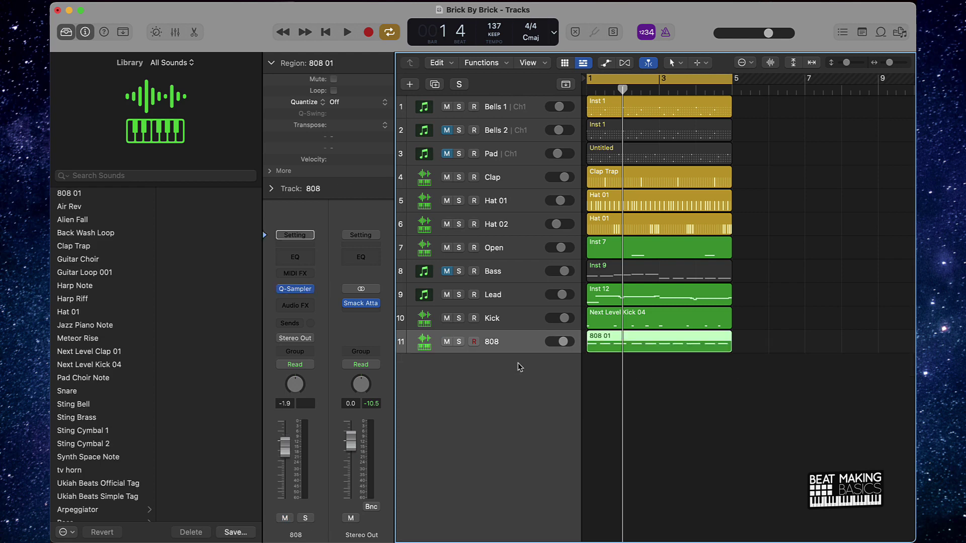
Step: Name all eleven regions after their tracks with Shift-Option-N, then zoom the arrangement out
key("super+a")
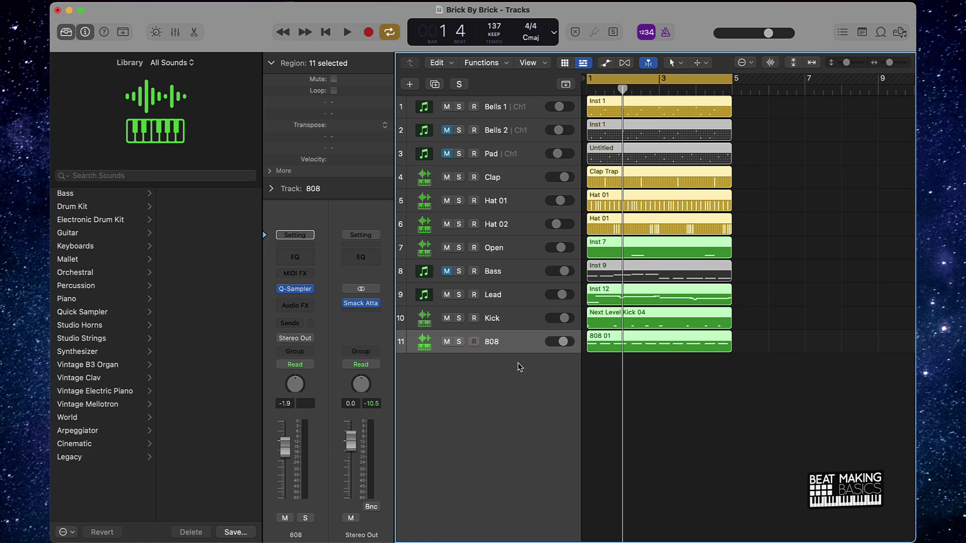
key("alt+shift+n")
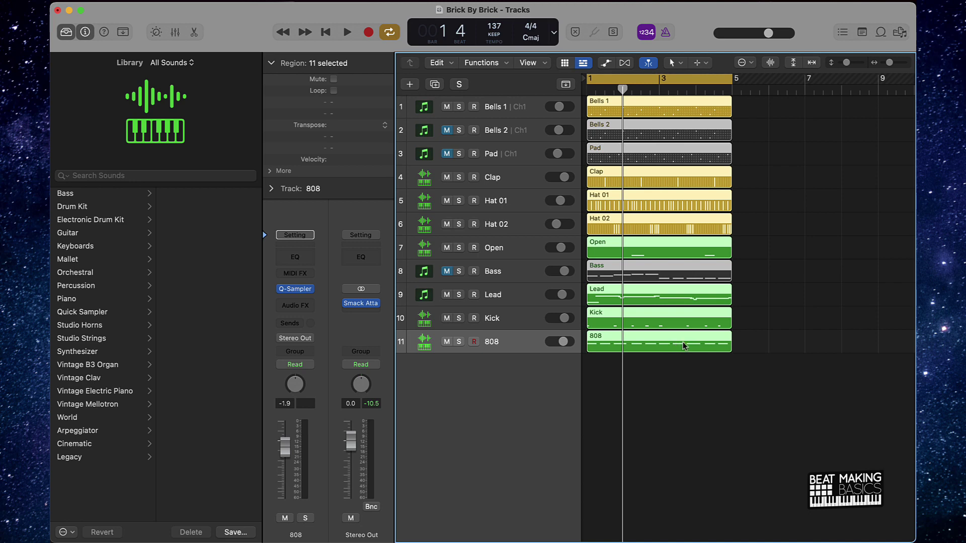
key("super+Up")
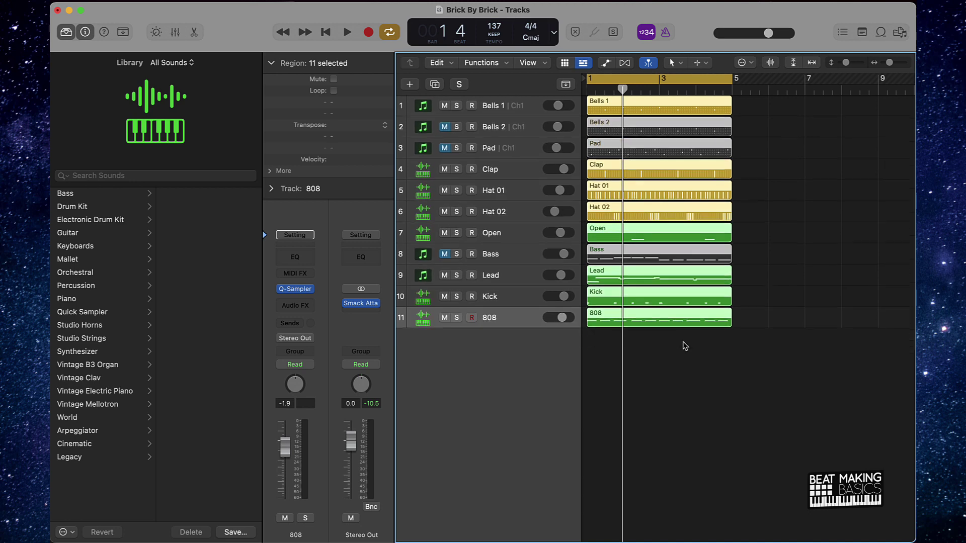
key("super+Left")
key("super+Up")
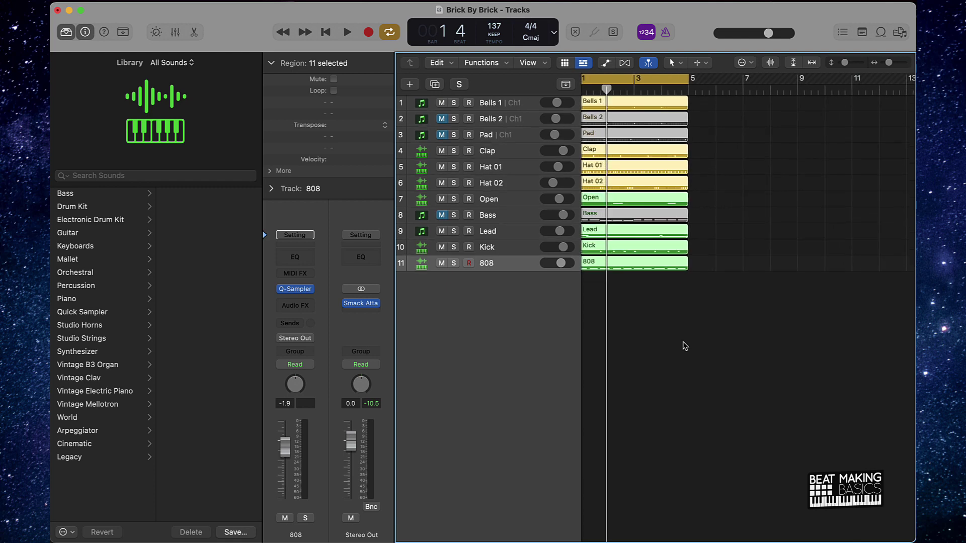
key("super+Left")
key("super+Up")
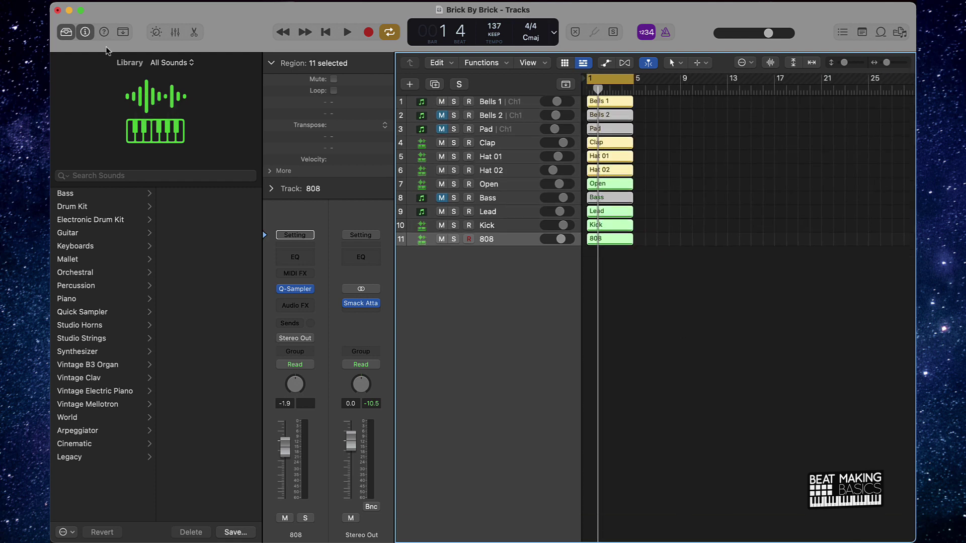
Step: Hide the Library panel so the tracks area gets wider
left_click(66, 32)
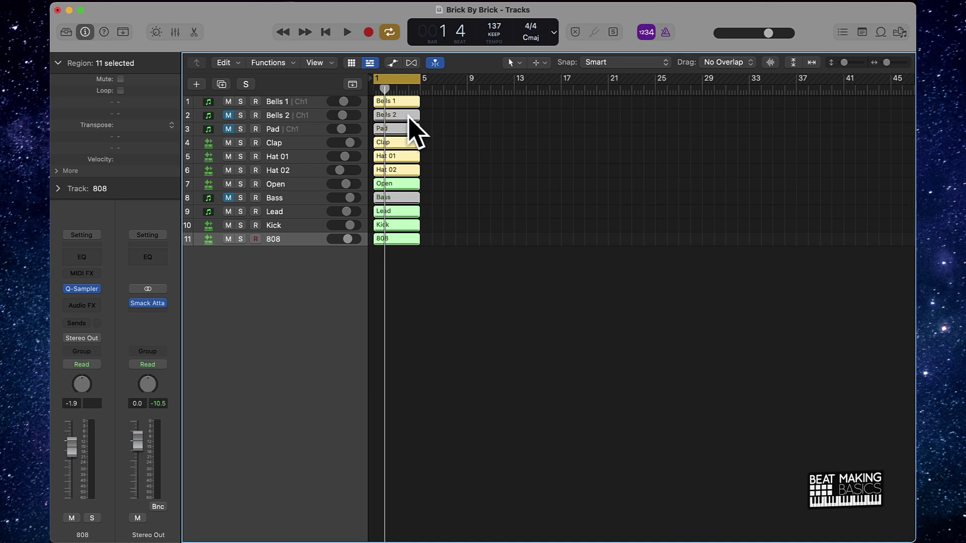
Step: Repeat all regions out to bar 37 and mute the bar-1 regions from Clap to 808
key("cmd+r")
key("super+r")
key("super+r")
key("super+r")
key("super+r")
key("super+r")
key("super+r")
key("super+r")
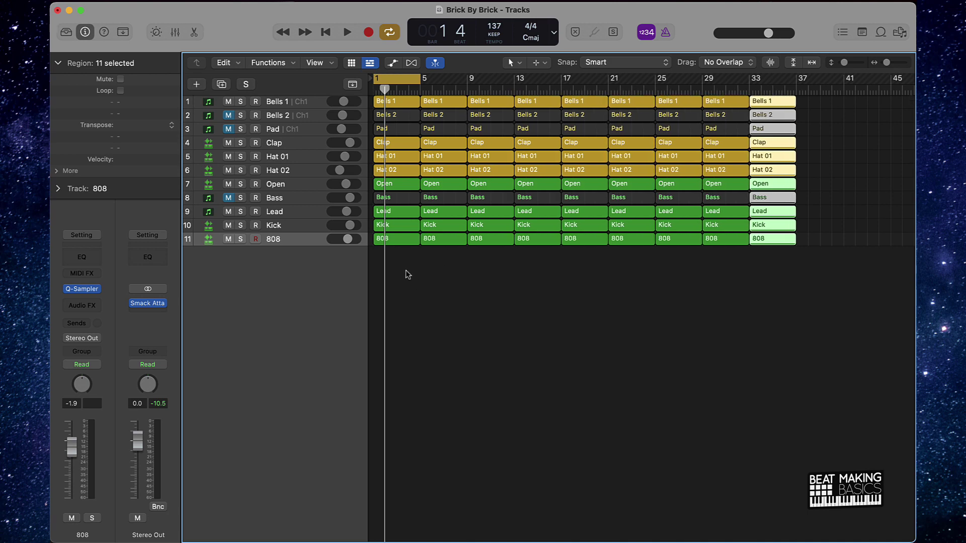
left_click_drag(406, 267, 394, 148)
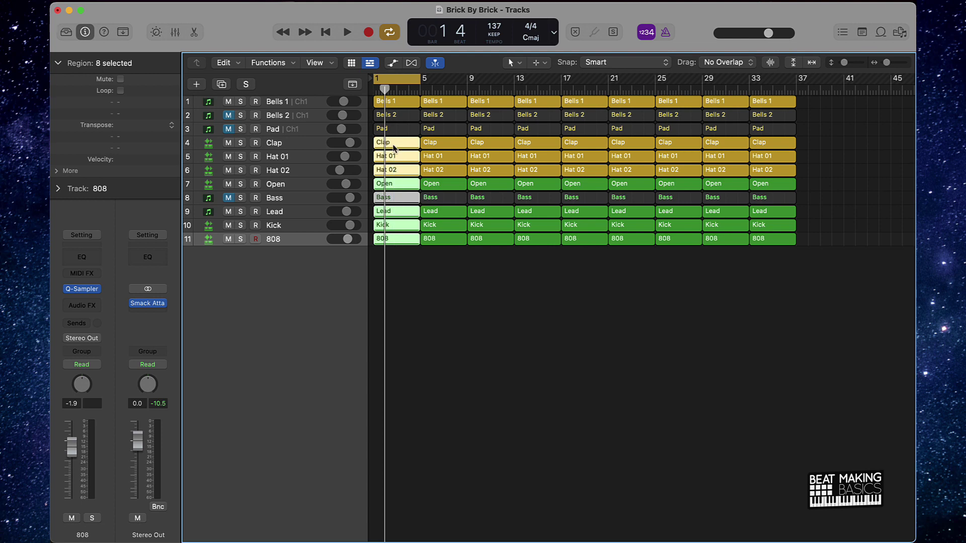
key("ctrl+m")
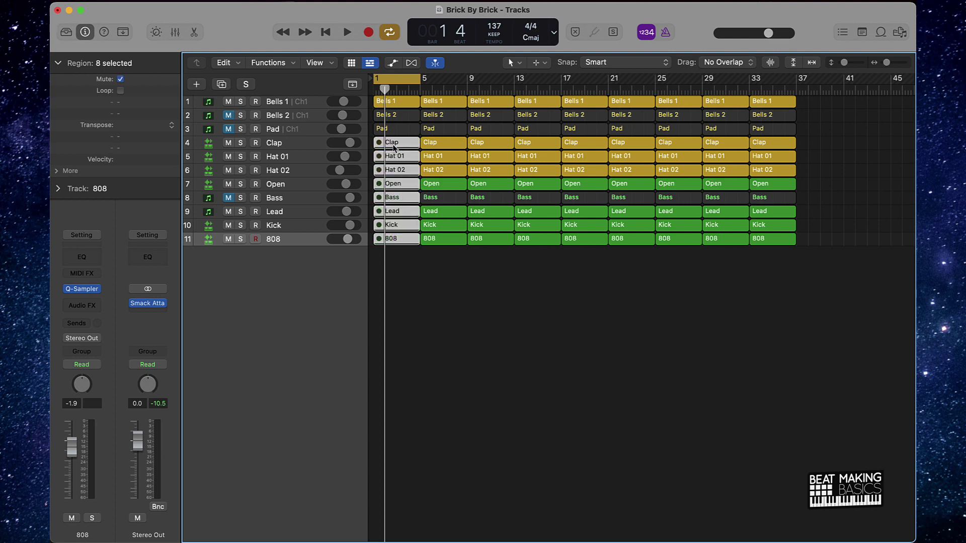
Step: Play the arrangement, unmute the Bass track and mute the 808 track
key("space")
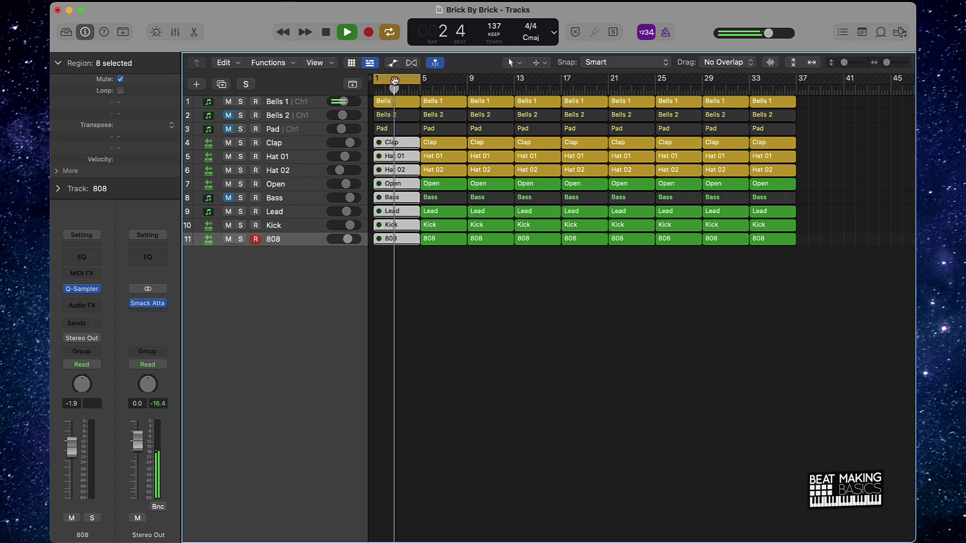
left_click(468, 305)
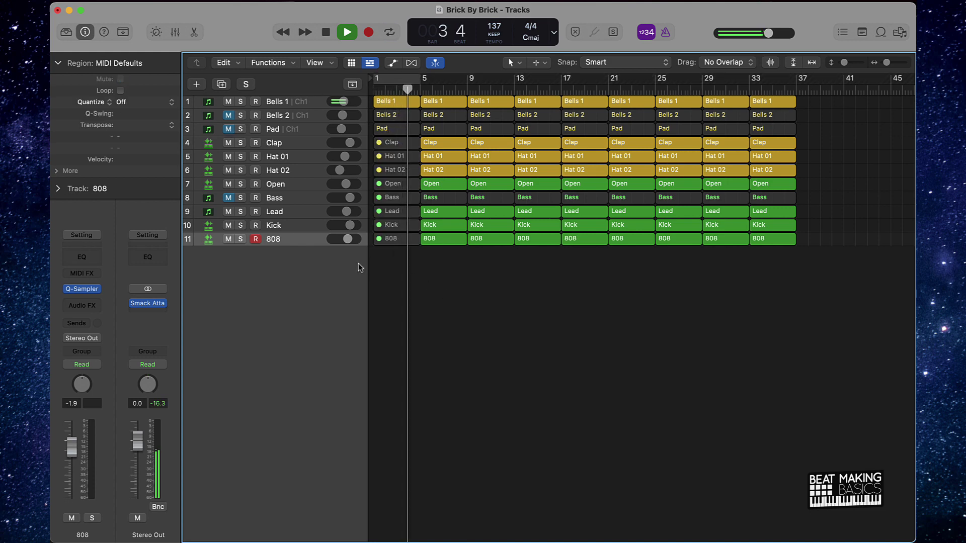
left_click(241, 197)
left_click(241, 198)
left_click(228, 198)
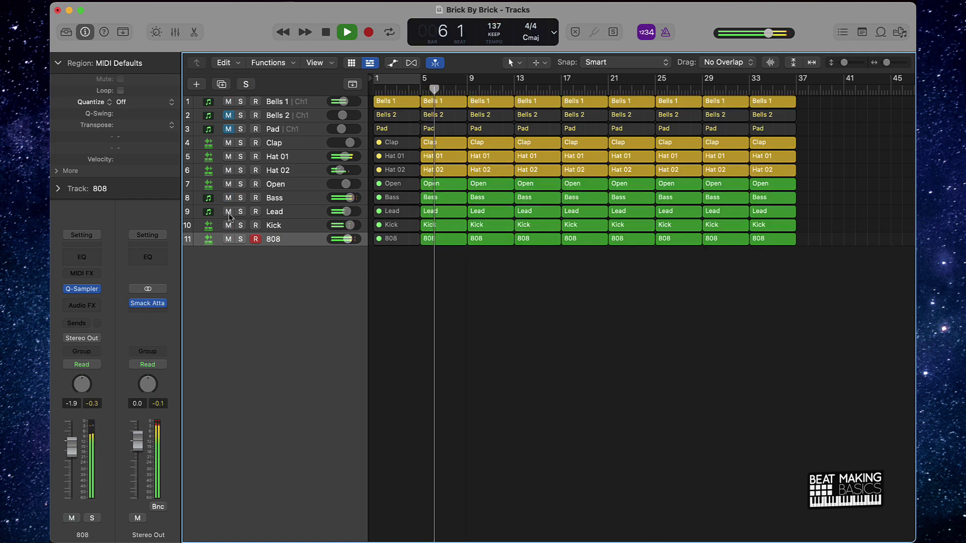
left_click(228, 239)
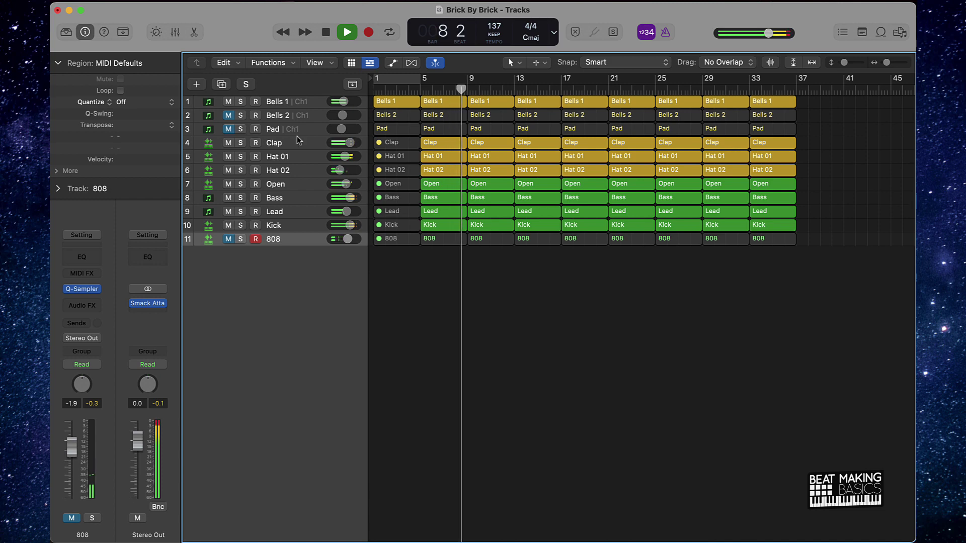
Step: Unmute the Bells 2 track and mute its regions at bars 1 and 5
left_click(228, 115)
left_click(431, 115)
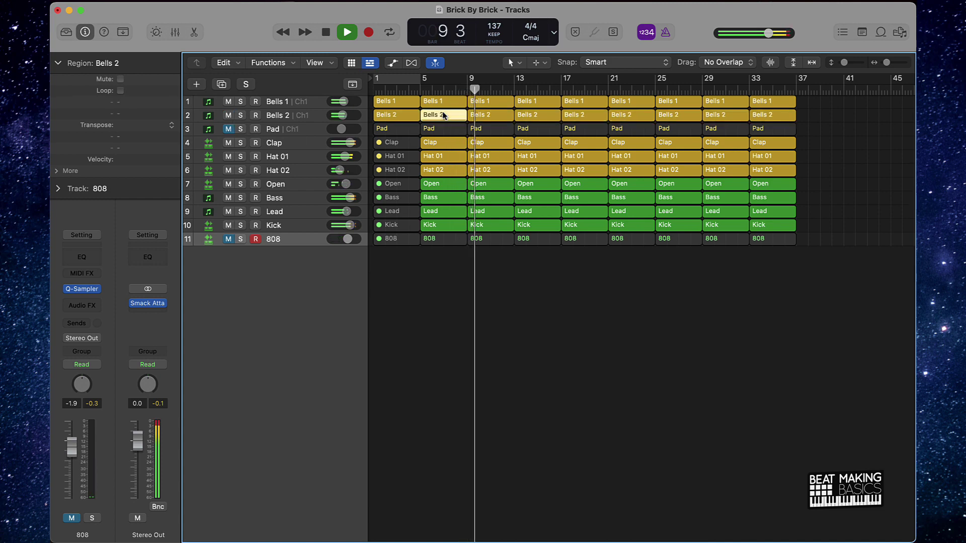
left_click(401, 115, "shift")
key("ctrl+m")
key("Return")
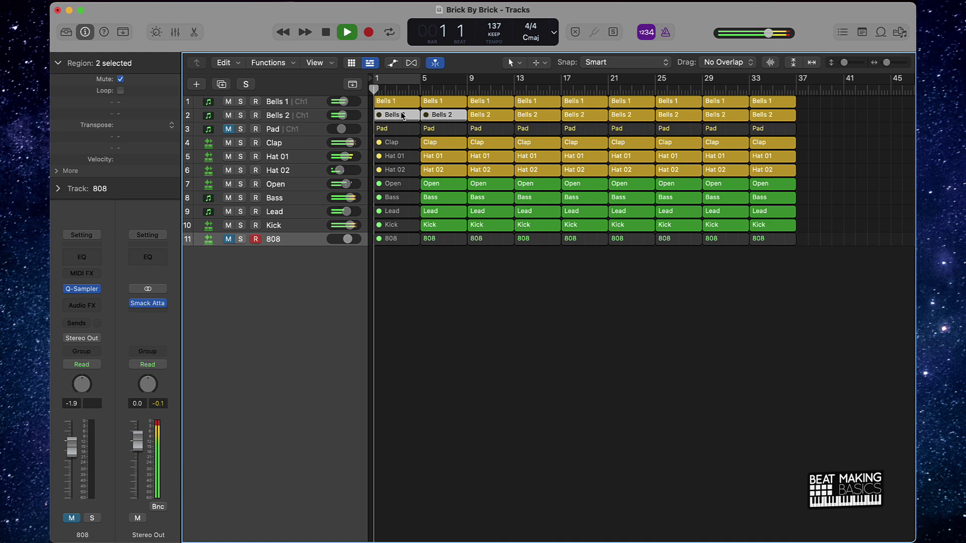
key("space")
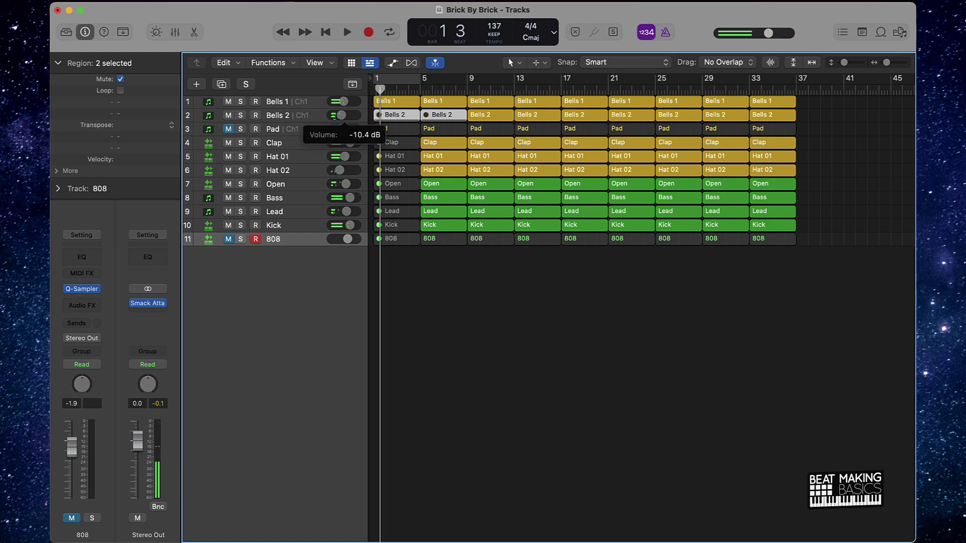
left_click(537, 290)
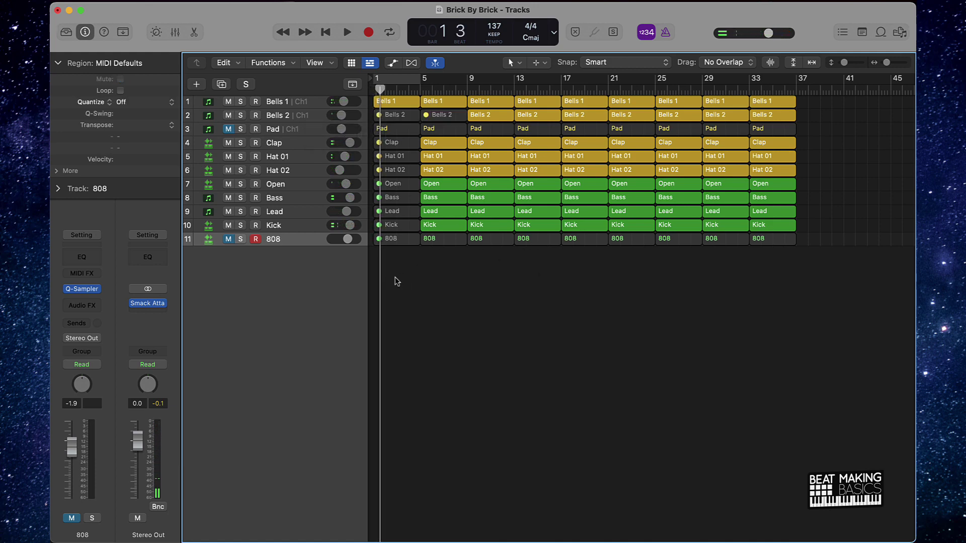
Step: Mute the bar-1 regions from Pad down to 808
left_click_drag(390, 274, 391, 115)
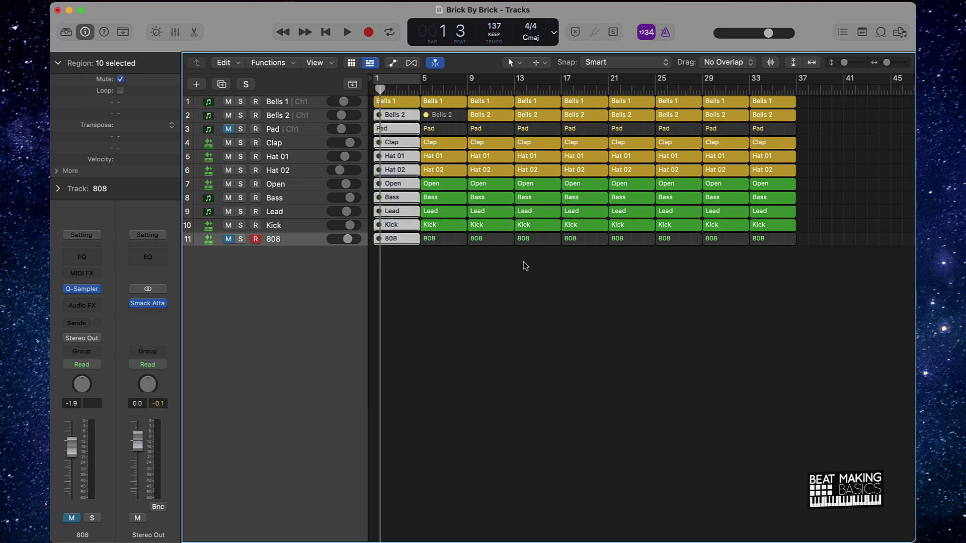
key("ctrl+m")
key("ctrl+m")
left_click(522, 266)
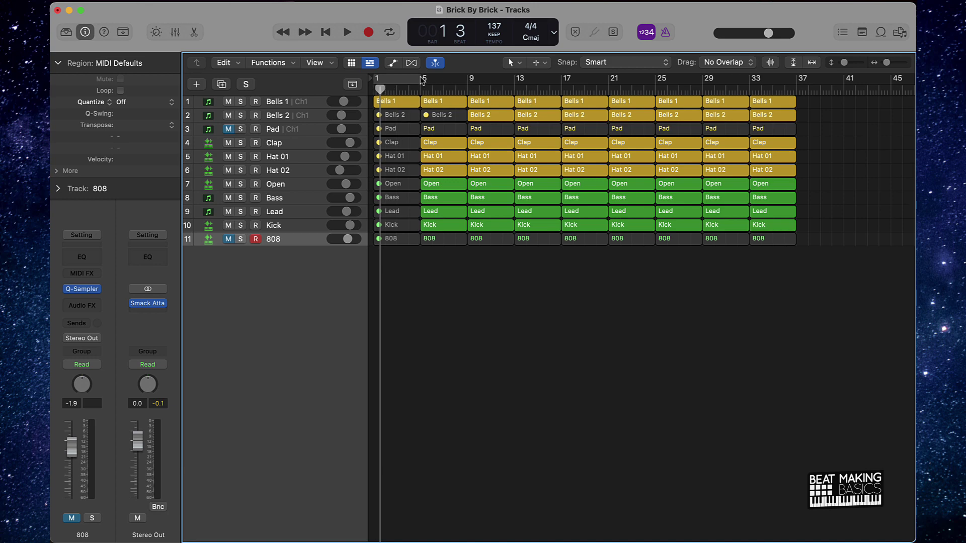
Step: Turn Bells 2 down to -14.0 dB and place the cycle range over bars 13–21
left_click_drag(422, 80, 514, 82)
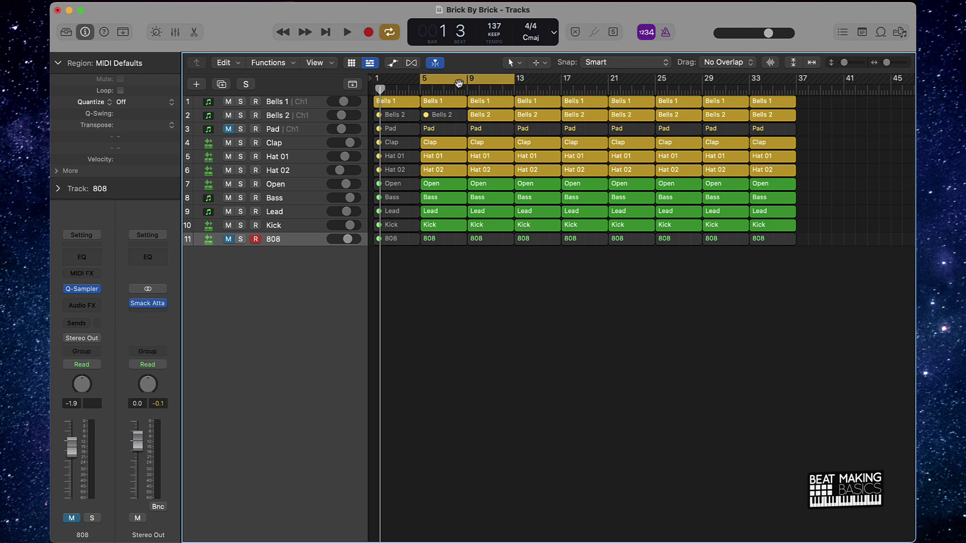
left_click_drag(341, 115, 334, 120)
left_click_drag(452, 84, 546, 83)
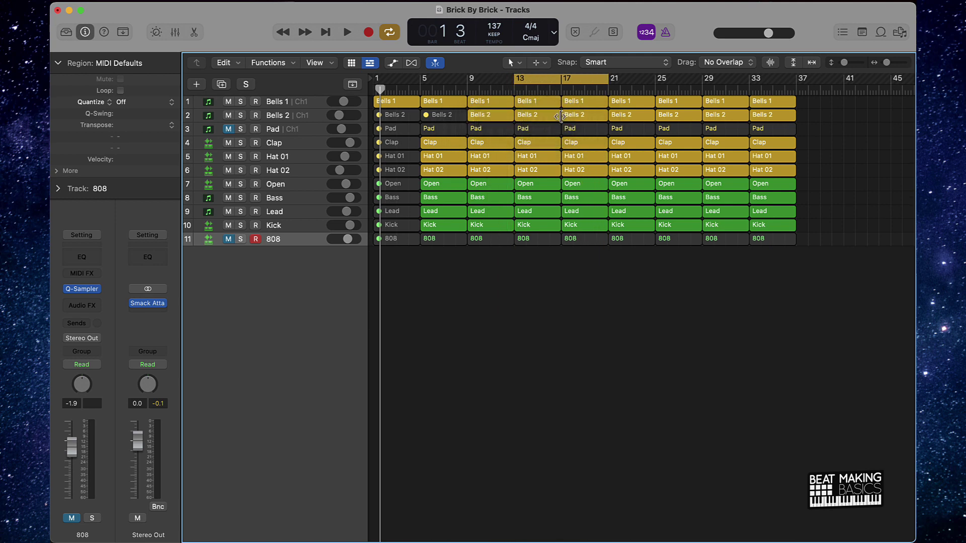
left_click(633, 2)
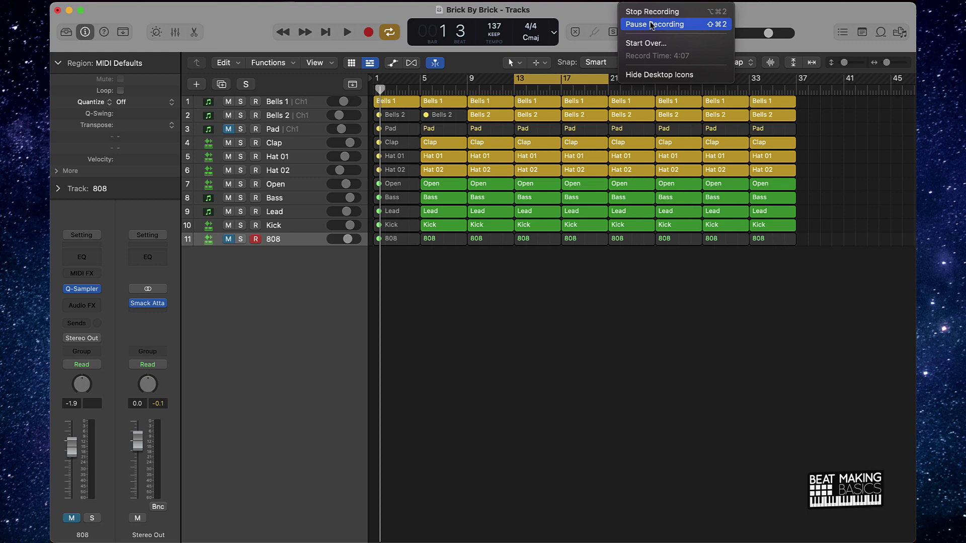
left_click(527, 223)
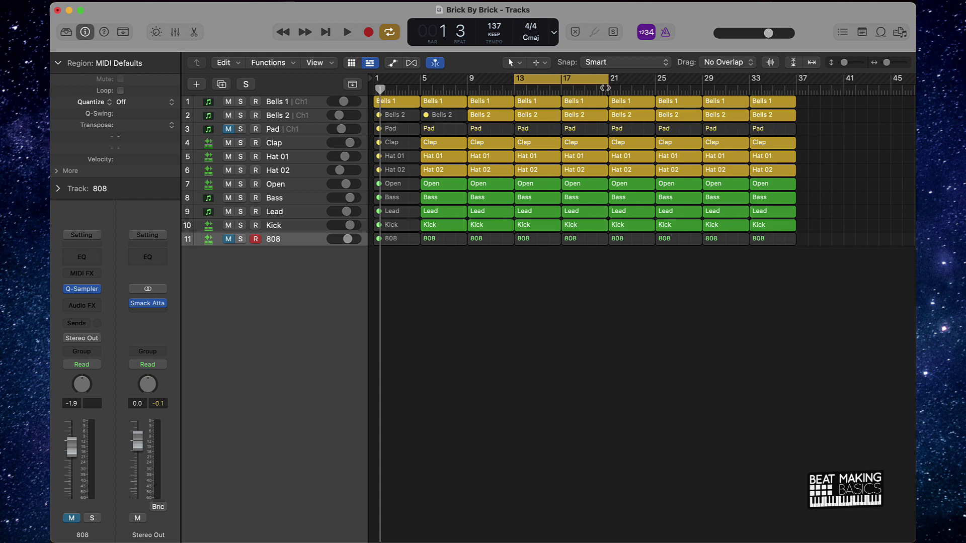
Step: Extend the cycle to bar 29, mute 808's bar 5–20 regions, and move 808 under Open
left_click_drag(608, 83, 702, 88)
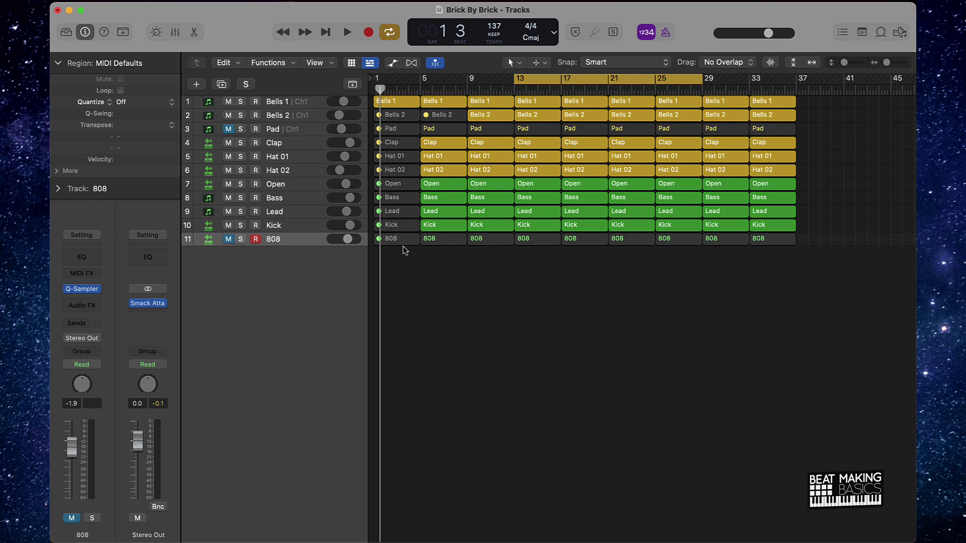
left_click_drag(423, 256, 584, 245)
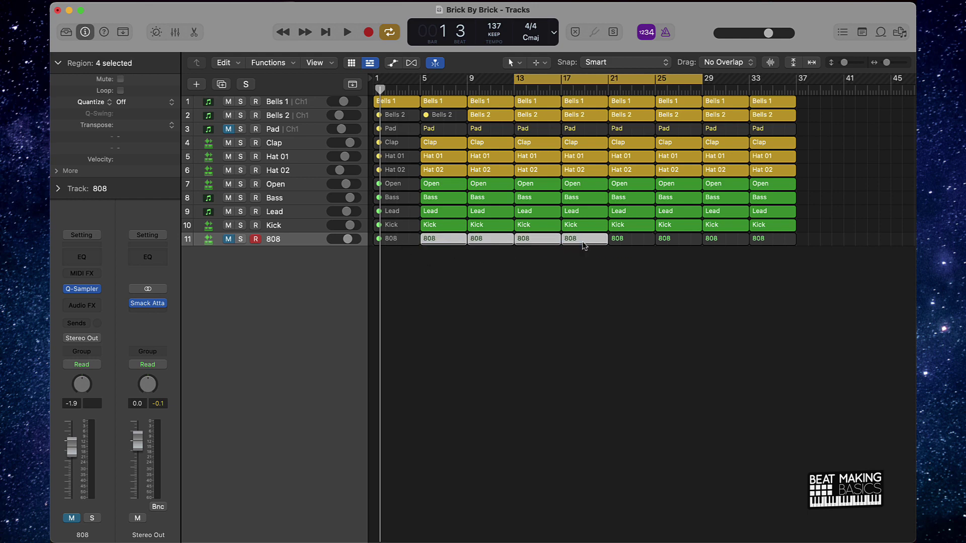
key("ctrl+m")
left_click_drag(287, 243, 288, 199)
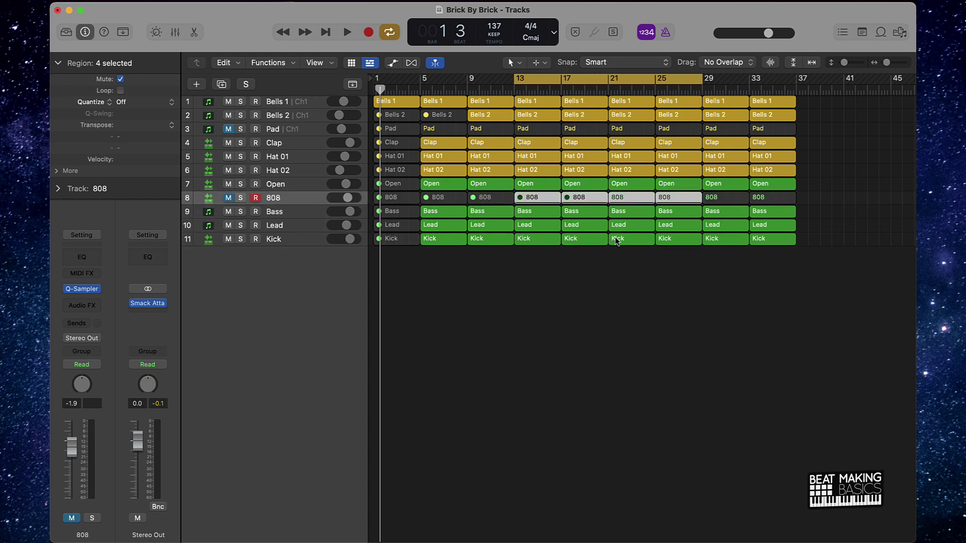
Step: Mute the Bass regions at bars 21 and 25 and delete every region from bar 29 on
key("shift+super+a")
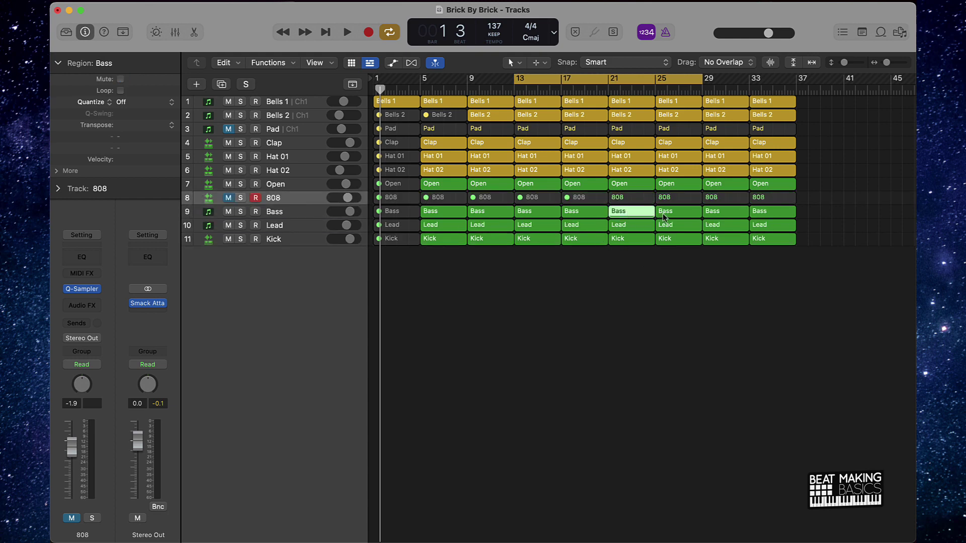
left_click(663, 213, "shift")
key("ctrl+m")
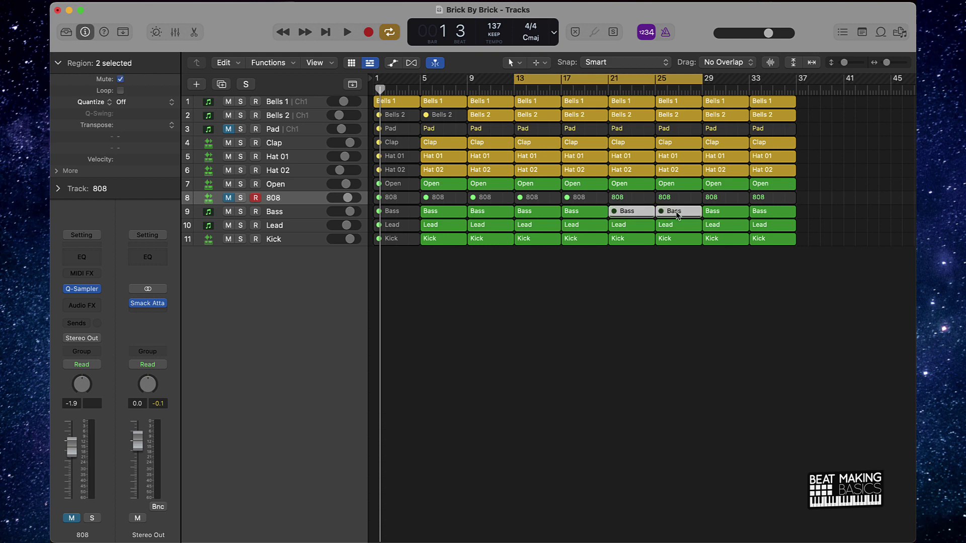
left_click(681, 332)
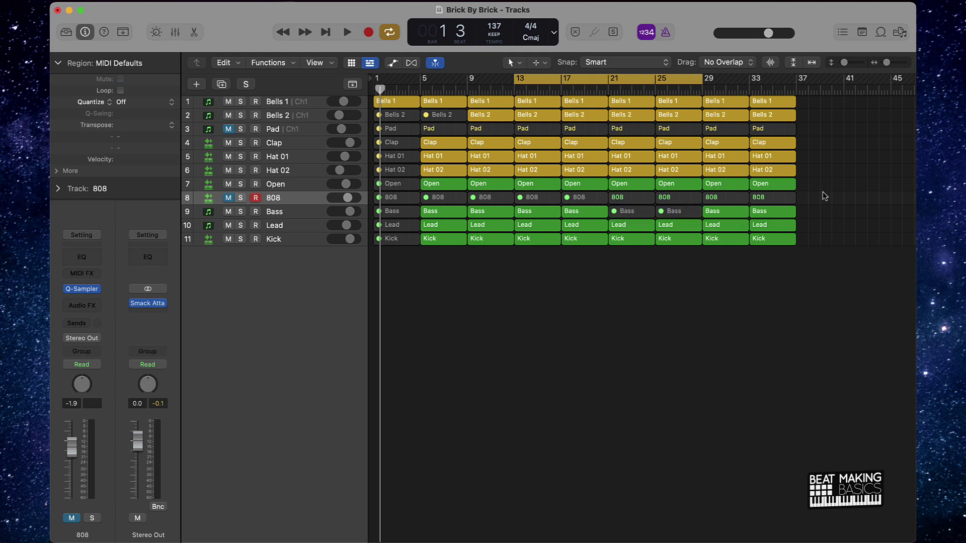
left_click_drag(708, 273, 787, 75)
key("Delete")
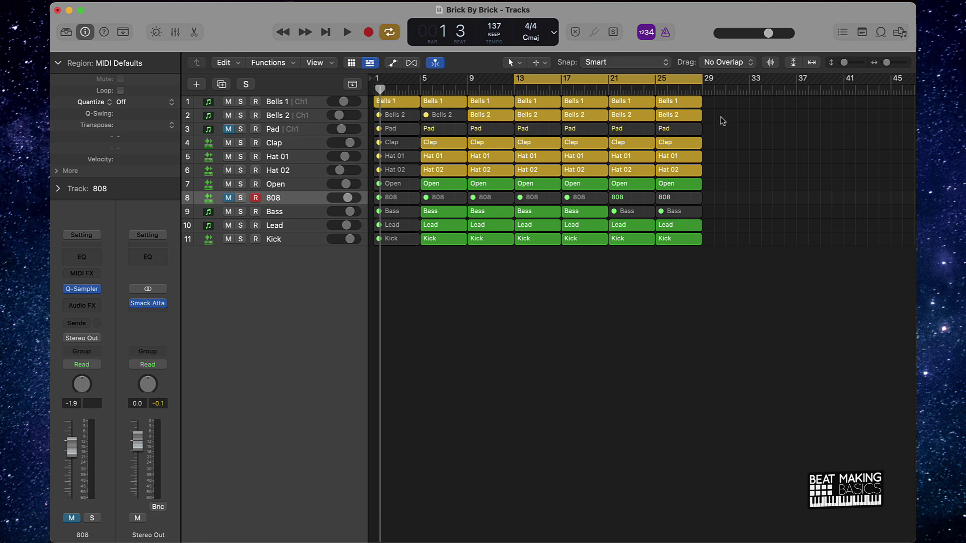
Step: Mute the bar-13 Kick region, switch off the cycle, and play the arrangement from bar 1
left_click(537, 241)
key("ctrl+m")
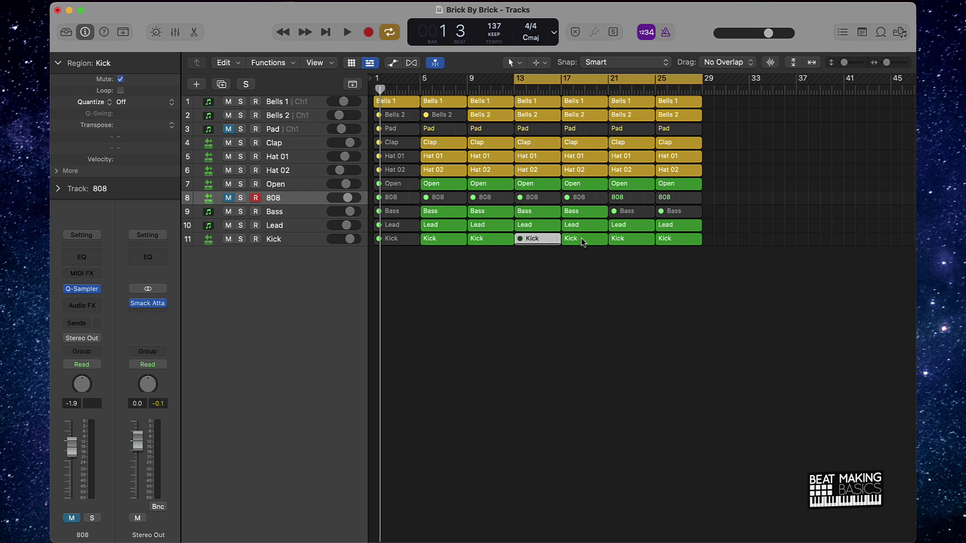
left_click(565, 272)
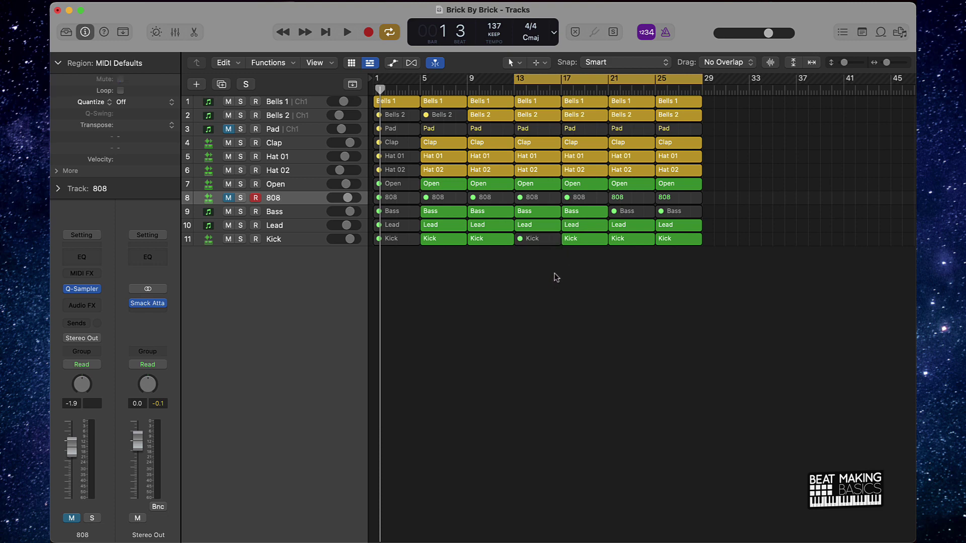
left_click(570, 78)
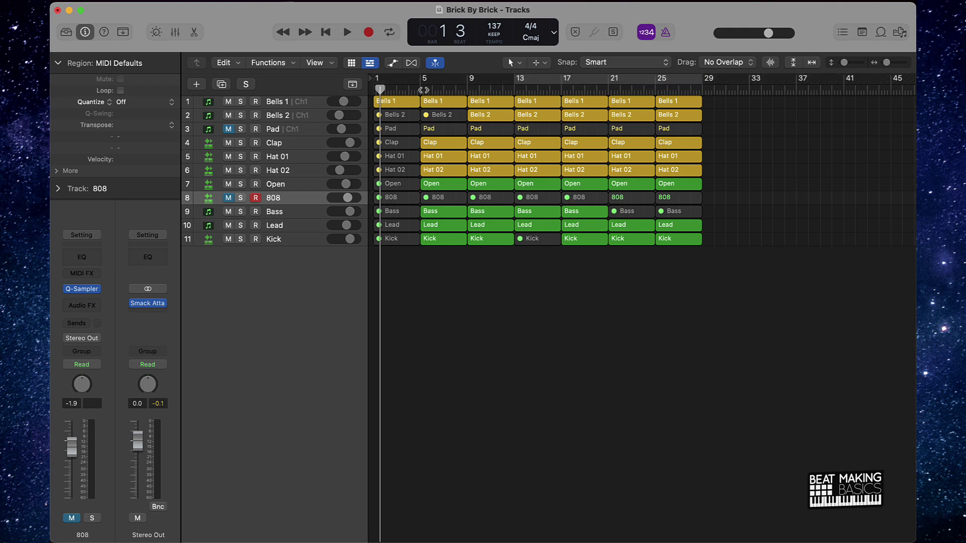
key("space")
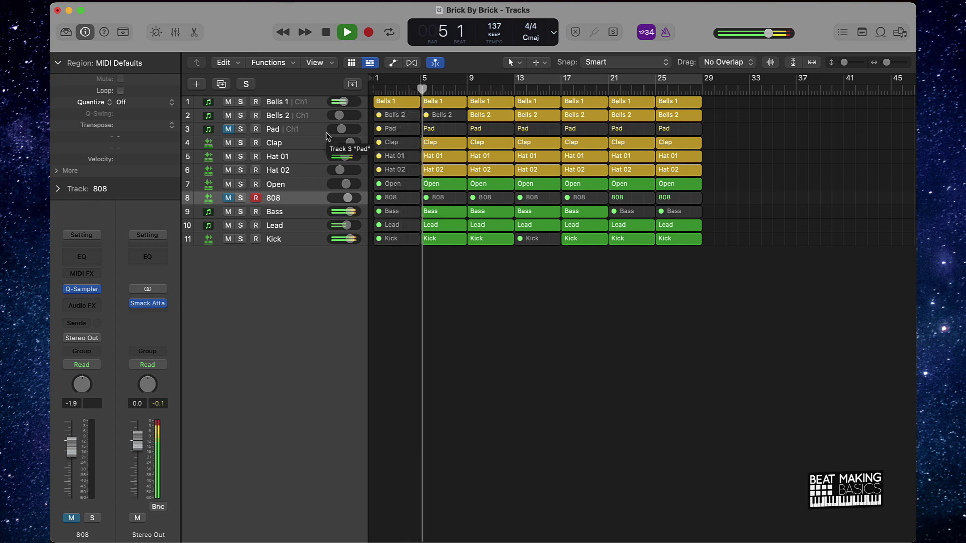
Step: Open the mixer, mute the Lead regions at bars 13, 17, 21 and 25, and unmute 808
left_click(176, 32)
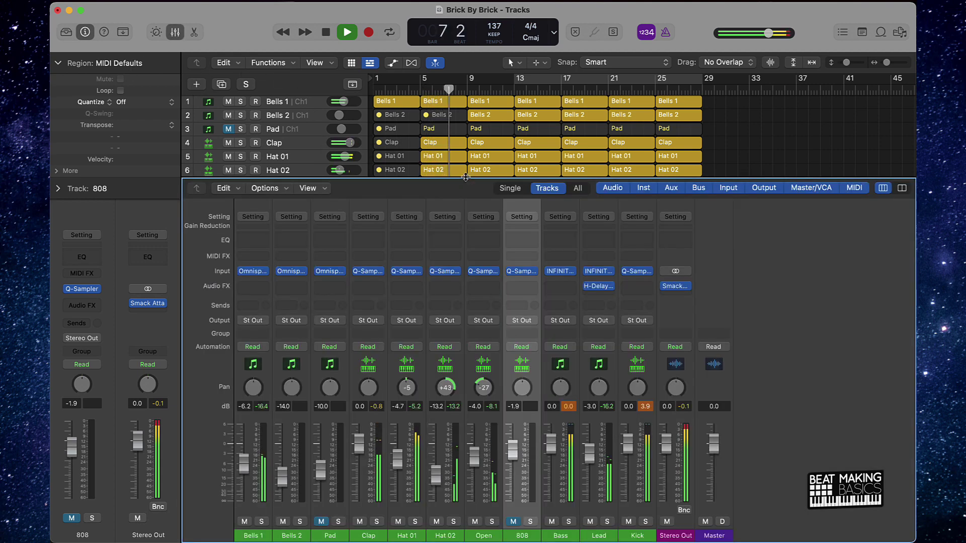
left_click_drag(466, 177, 466, 291)
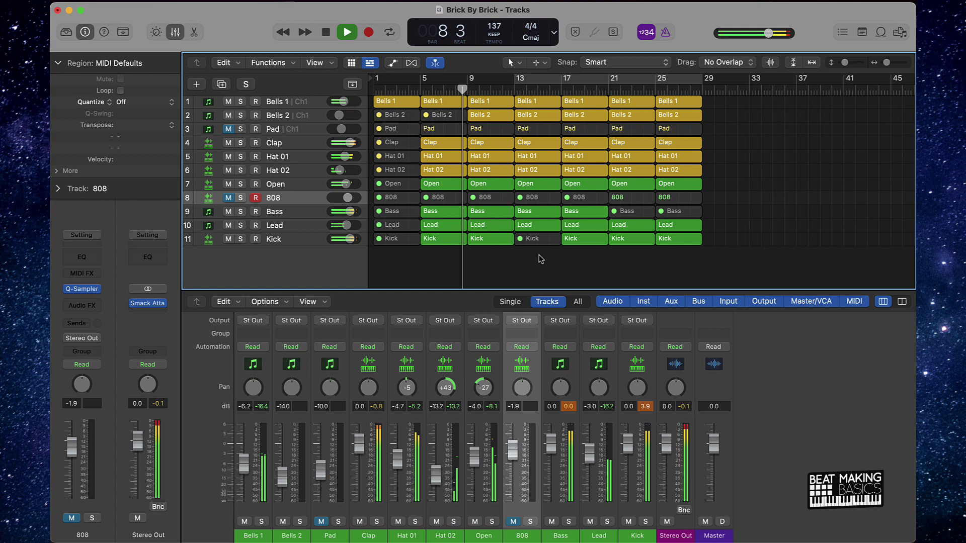
left_click(528, 226)
left_click(577, 228, "shift")
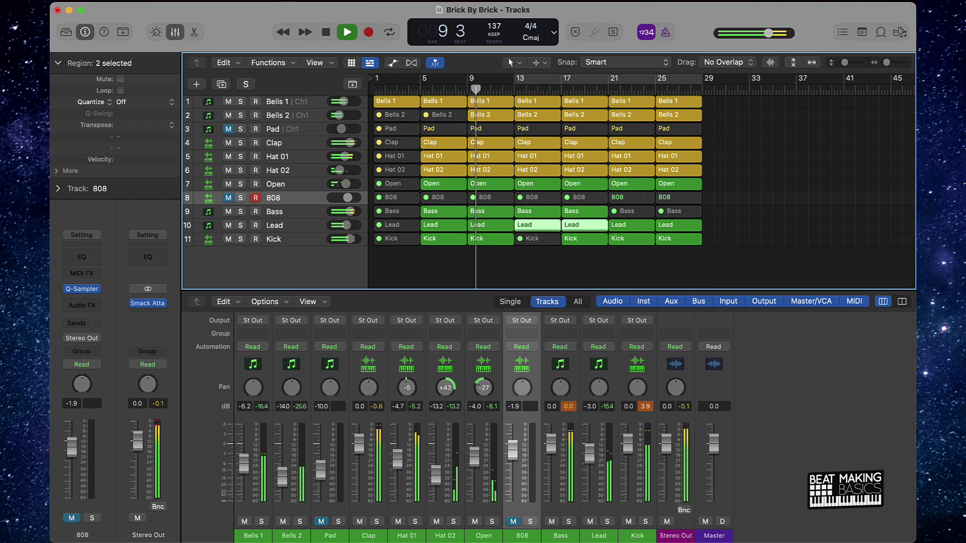
key("ctrl+m")
left_click(631, 225)
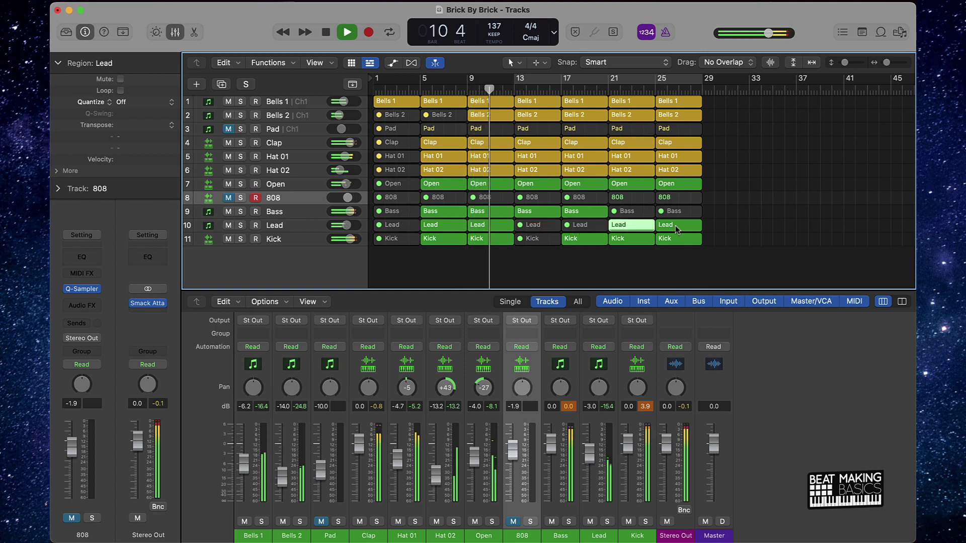
left_click(678, 230, "shift")
key("ctrl+m")
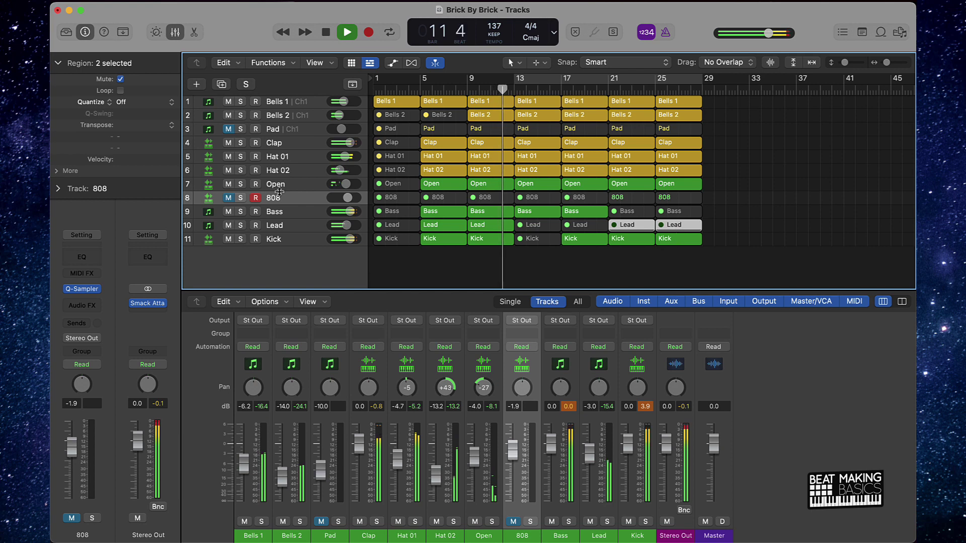
key("ctrl+m")
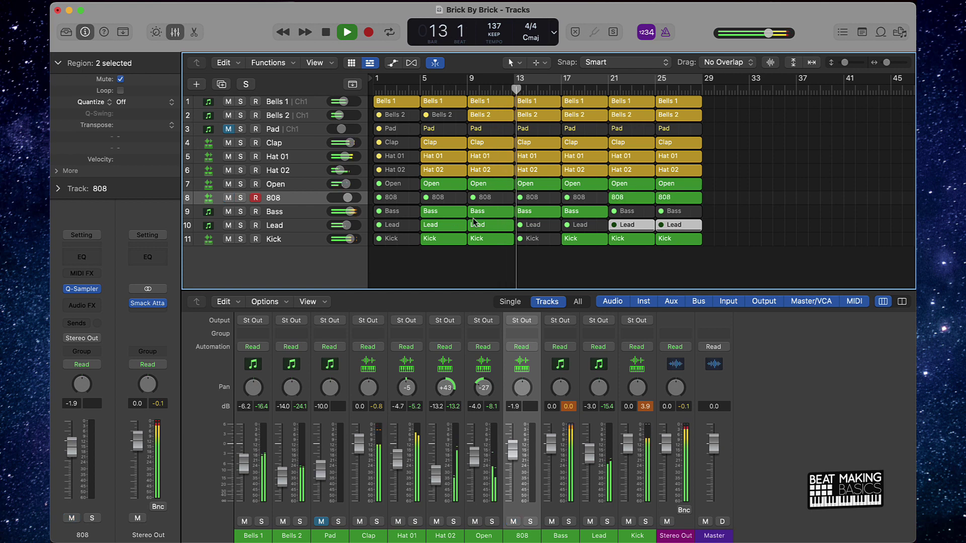
left_click(818, 201)
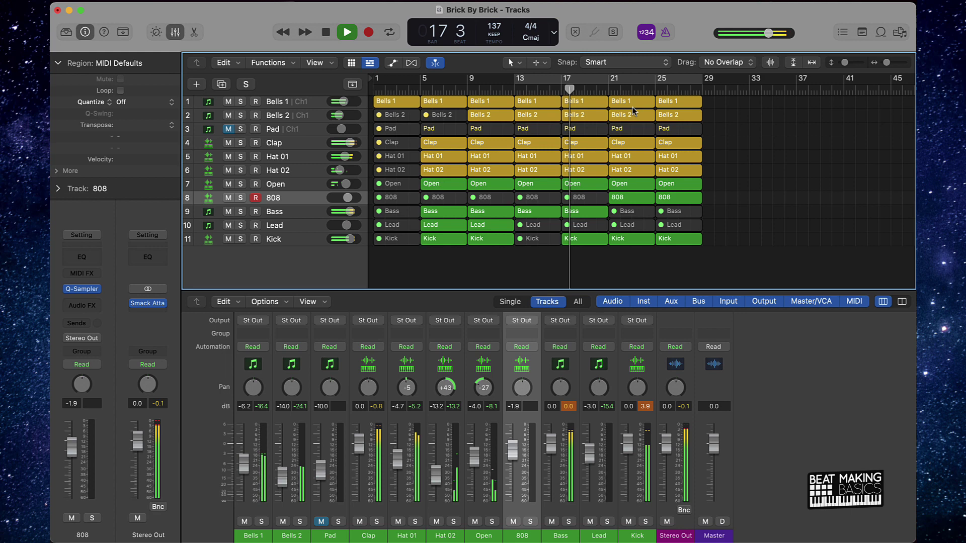
Step: Mute the Bells 1 regions at bars 21 and 25
left_click(632, 102)
left_click(678, 103, "shift")
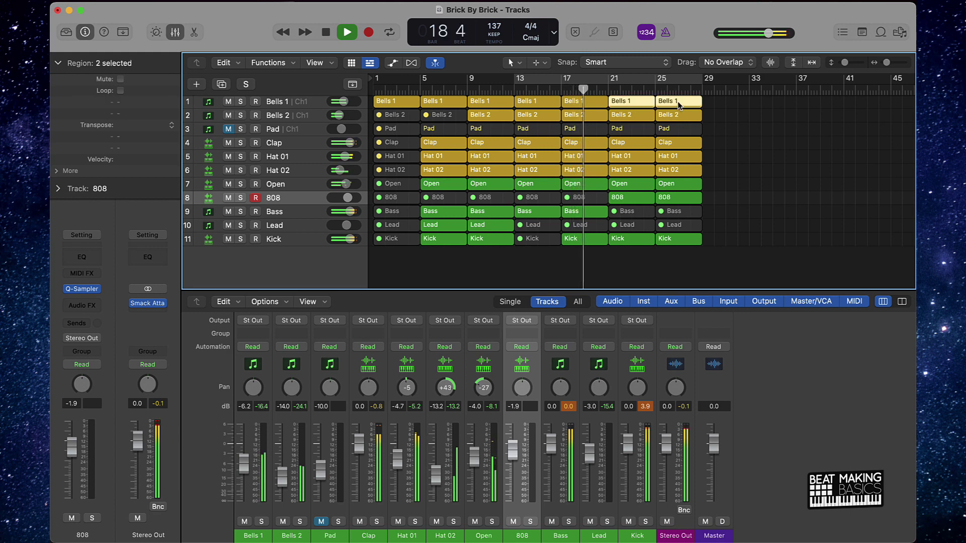
key("ctrl+m")
left_click(718, 125)
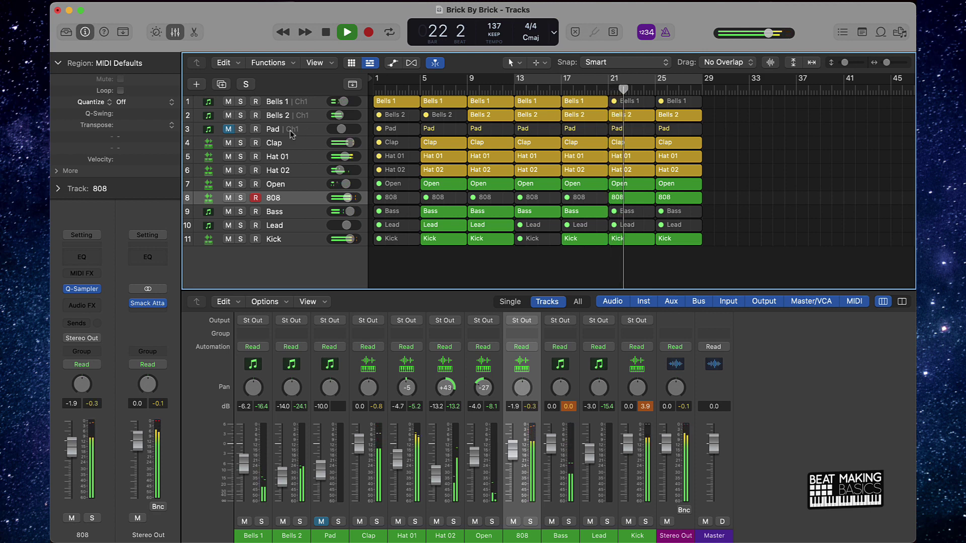
Step: Lower the Pad track volume to -16.0 dB, then delete the Pad track
left_click(228, 129)
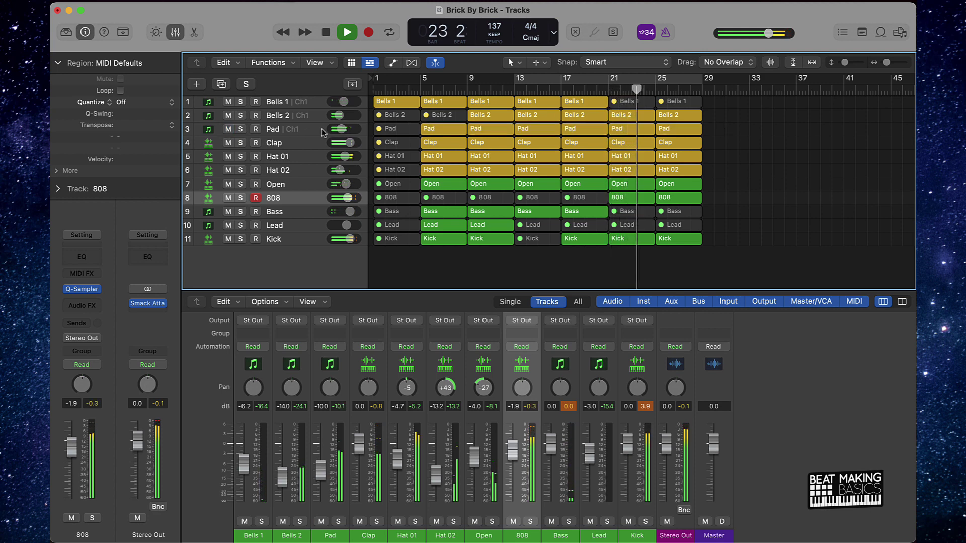
left_click_drag(324, 132, 308, 132)
left_click(227, 129)
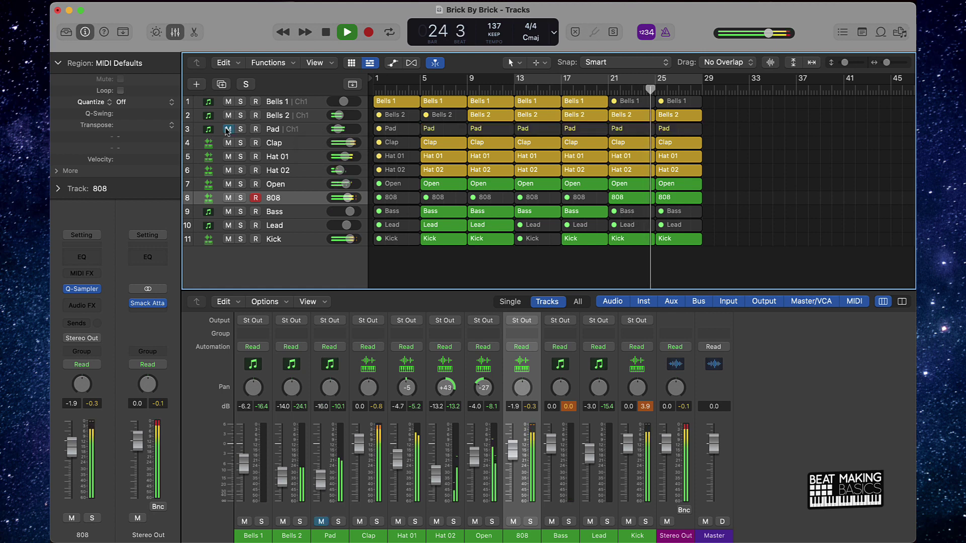
left_click(291, 129)
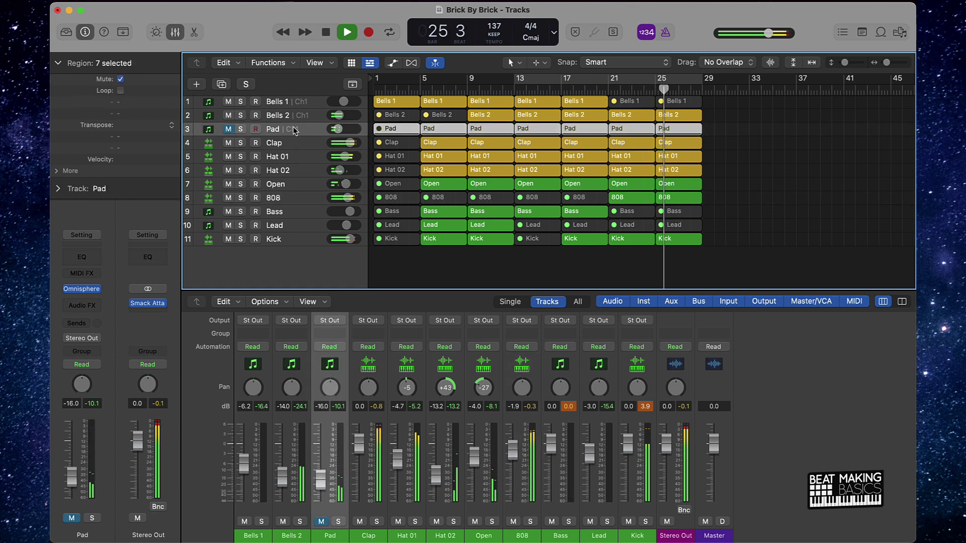
key("super+BackSpace")
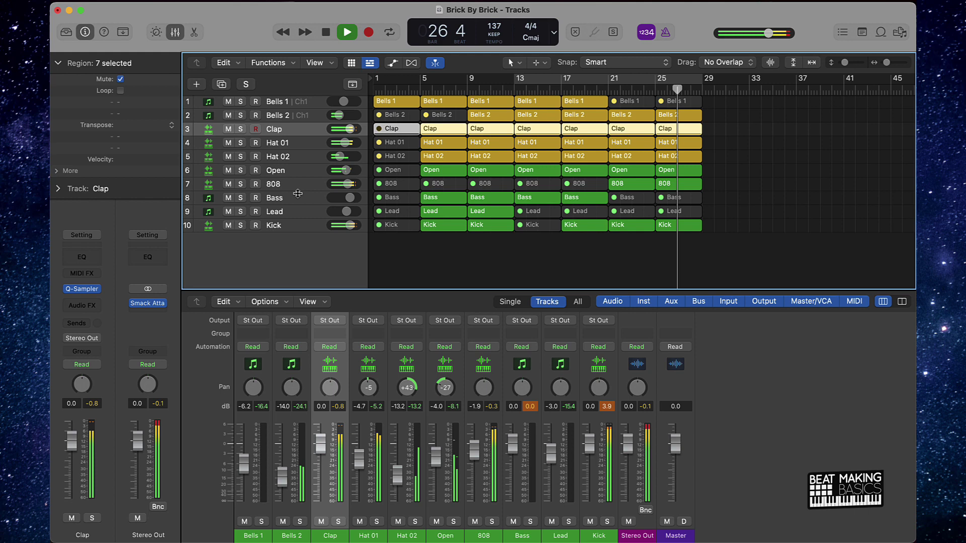
Step: Select the 20 regions in bars 5–12, stop playback, and clear the selection
left_click_drag(508, 272, 435, 113)
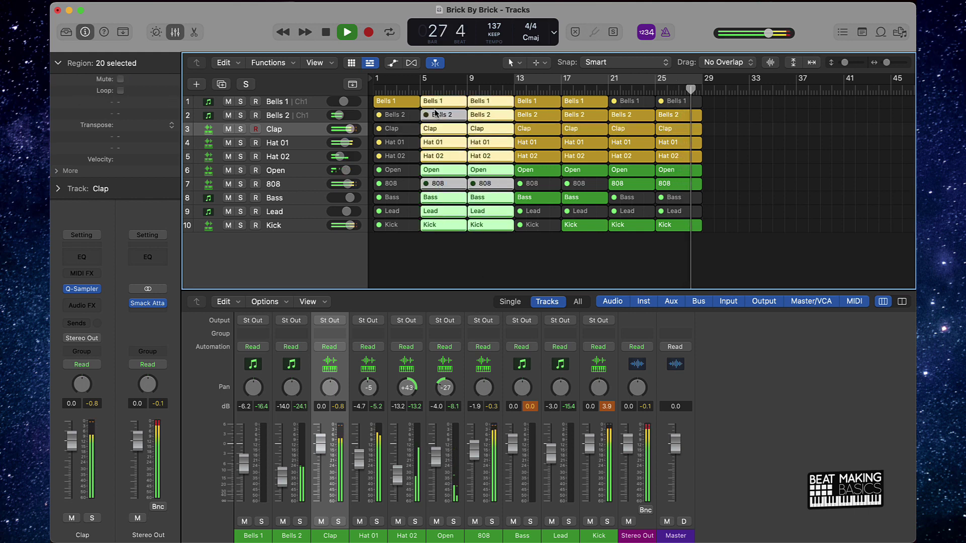
key("space")
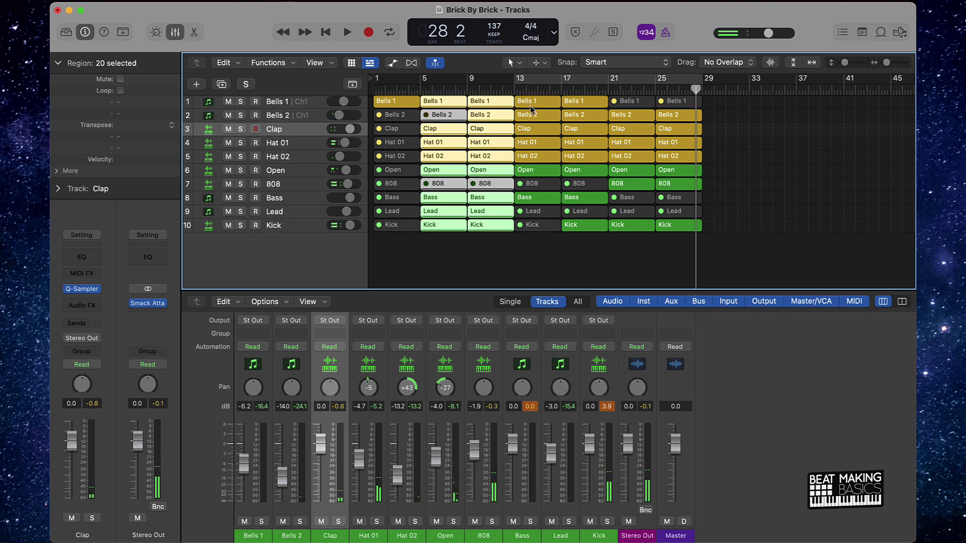
left_click(593, 258)
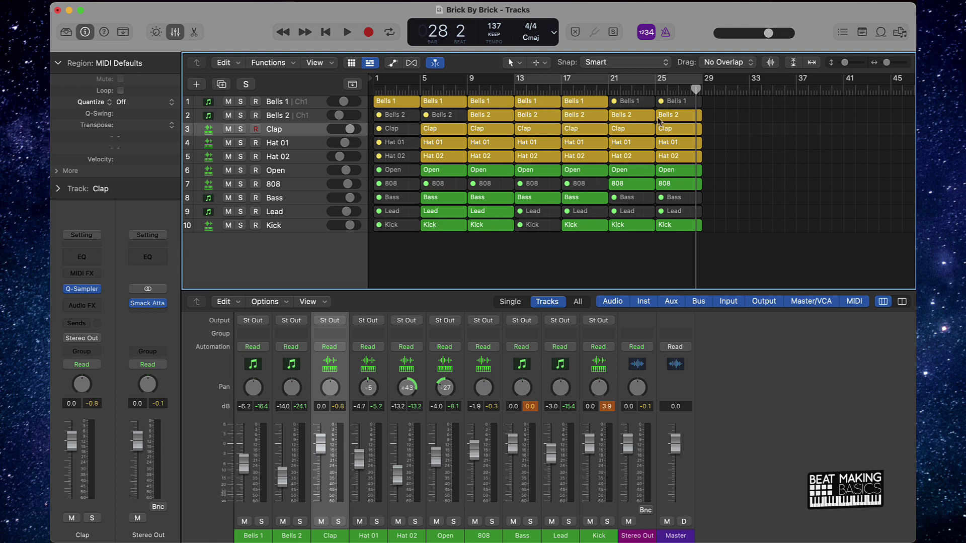
Step: Mute the Bells 2 regions at bars 13 and 17
left_click(564, 118)
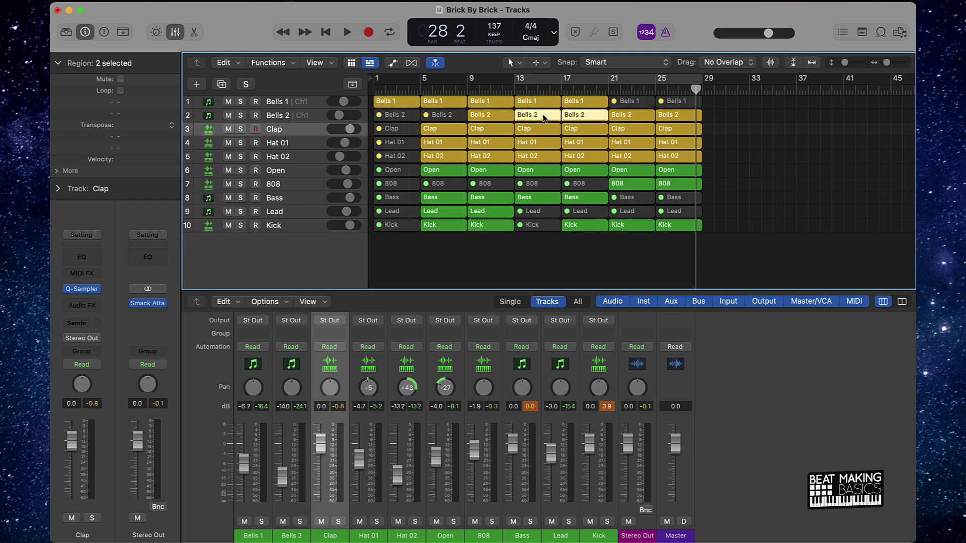
key("ctrl+m")
left_click(786, 198)
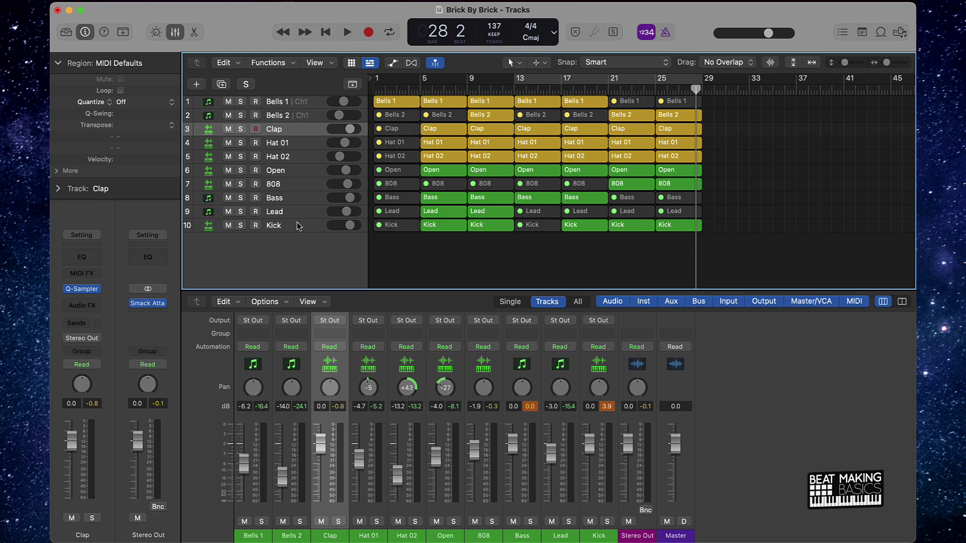
Step: Duplicate all first-section regions to start at bar 29, undoing the extra copies
left_click_drag(443, 264, 773, 64)
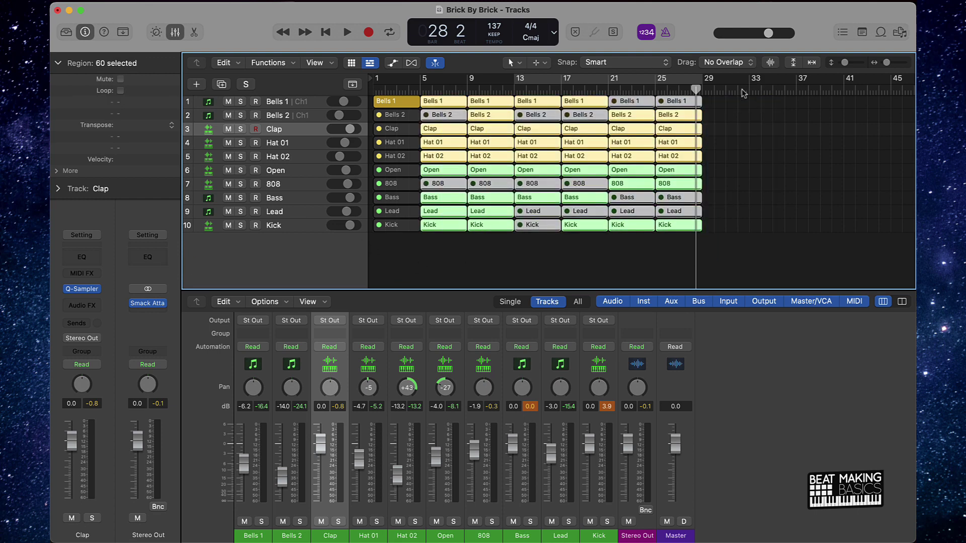
key("shift+End")
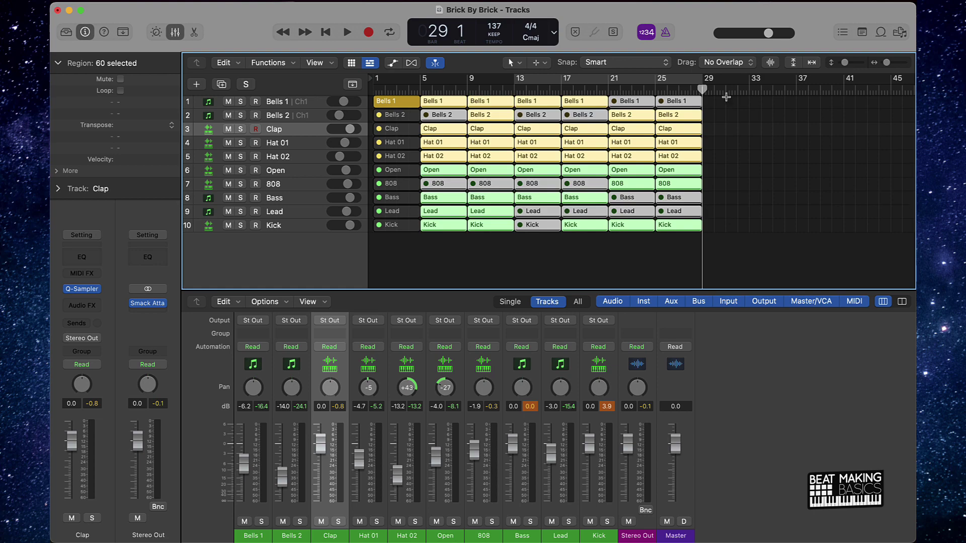
key("super+v")
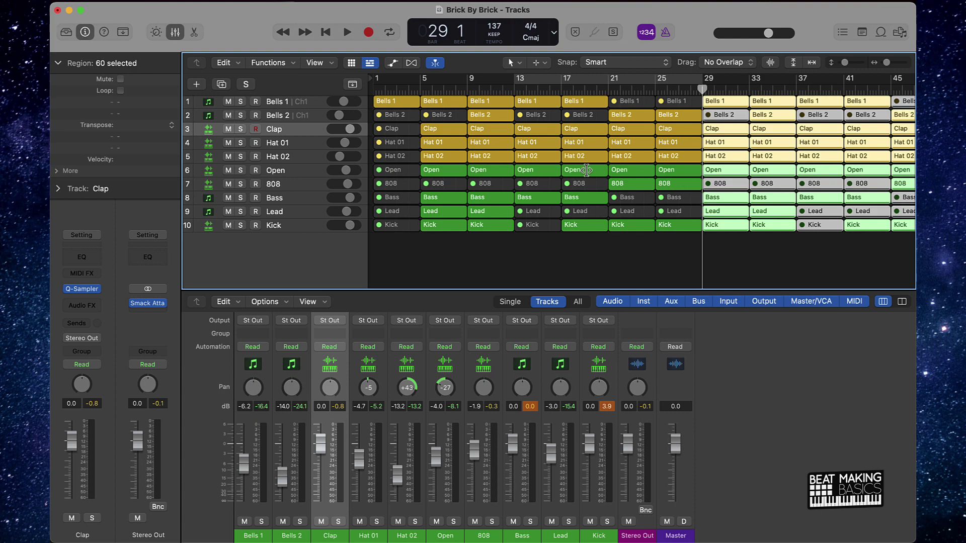
scroll(817, 155, "right", 10)
key("super+r")
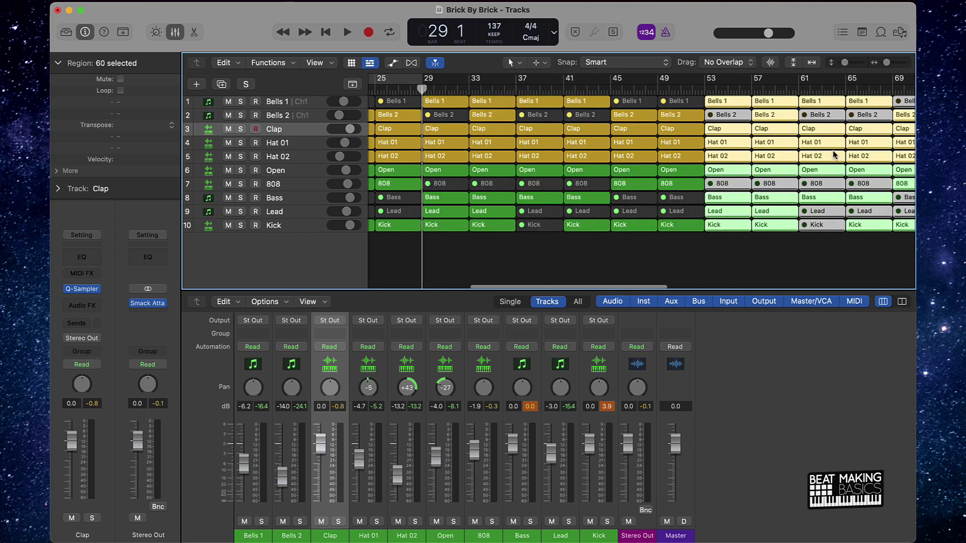
scroll(583, 133, "right", 2)
key("super+z")
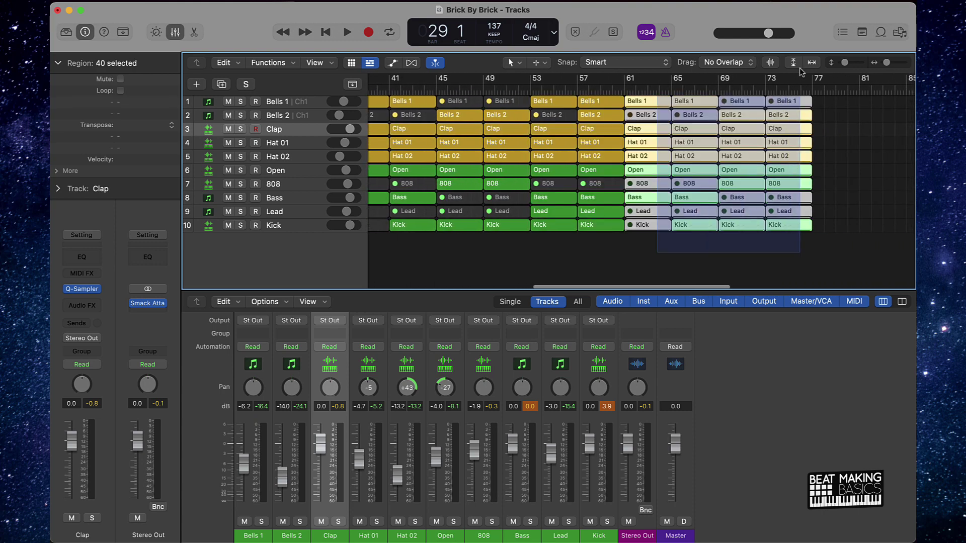
key("Delete")
scroll(692, 104, "left", 15)
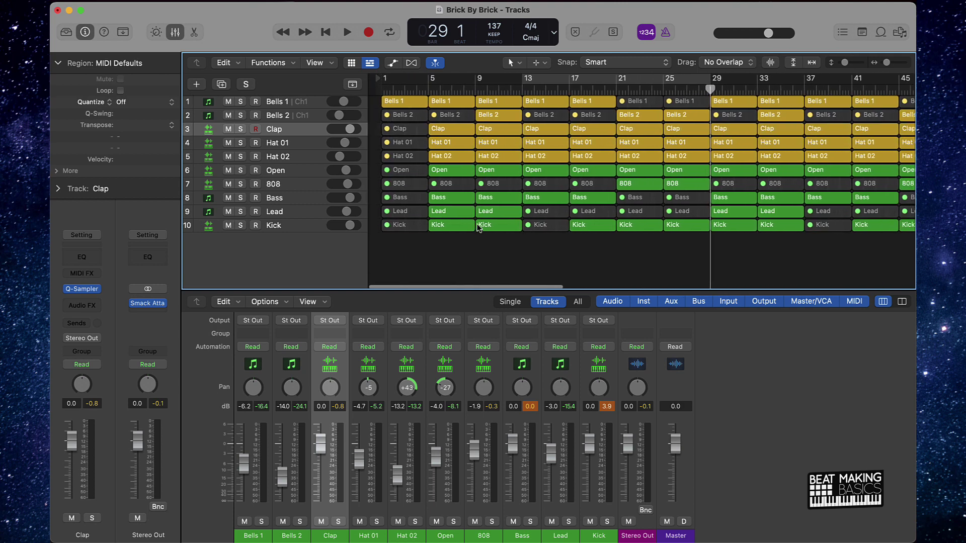
Step: Copy the bar-1 intro regions and paste them at bars 61 and 65
left_click_drag(374, 242, 403, 93)
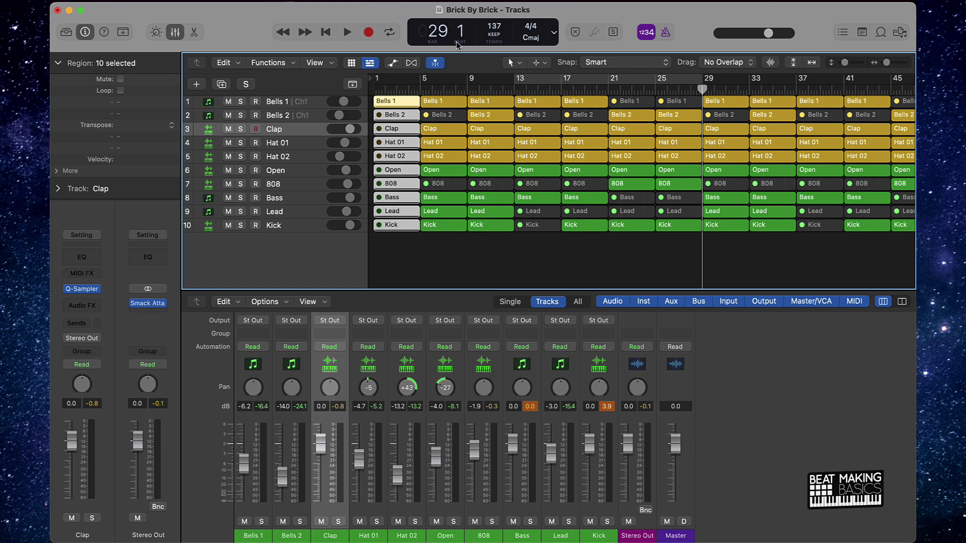
scroll(727, 121, "right", 10)
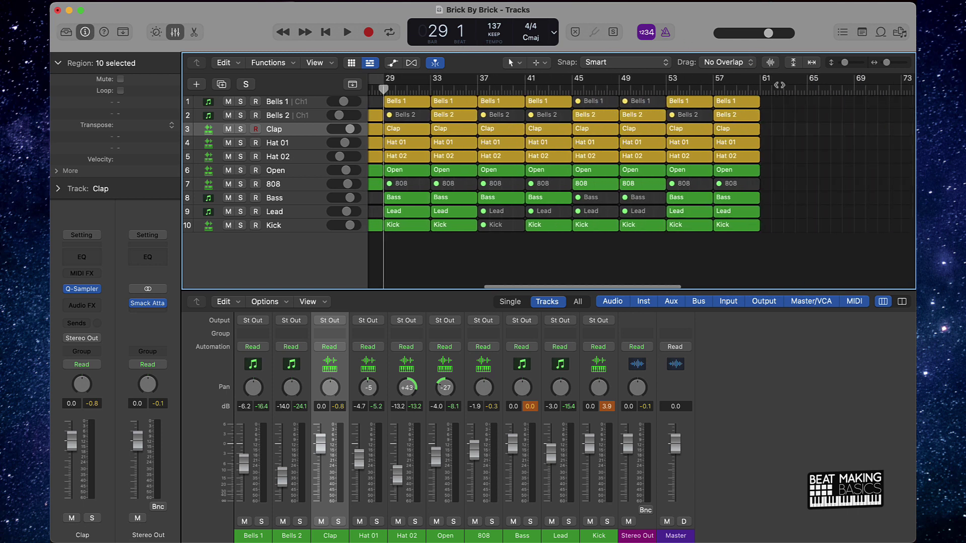
left_click(780, 87)
left_click_drag(780, 91, 781, 95)
key("super+v")
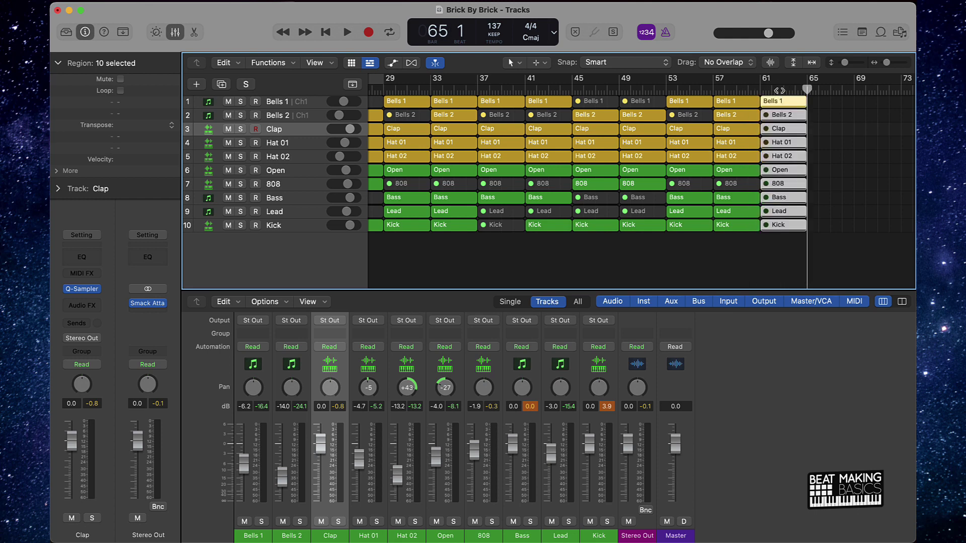
key("super+v")
left_click(784, 270)
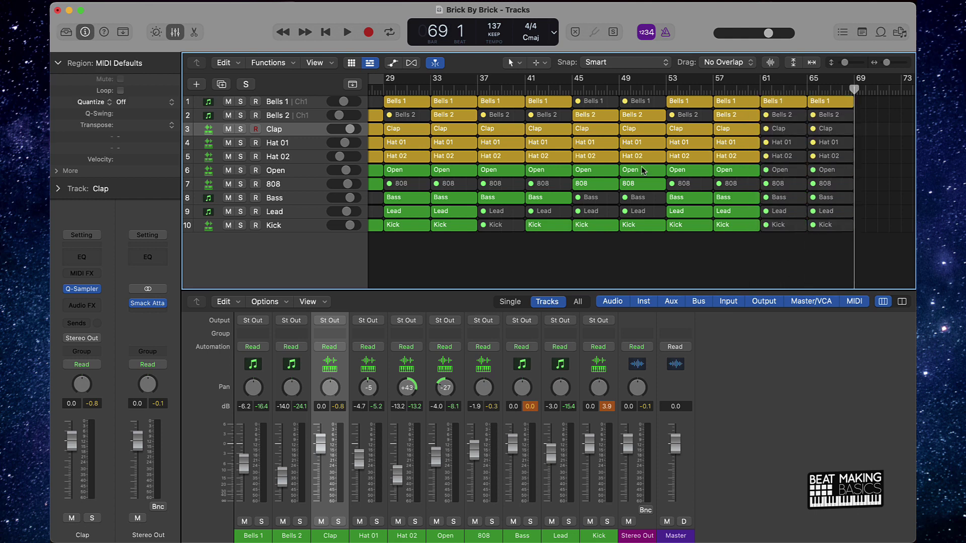
Step: Switch the counter to Beats & Time, zoom out and back, then select the first hook's regions
left_click(557, 33)
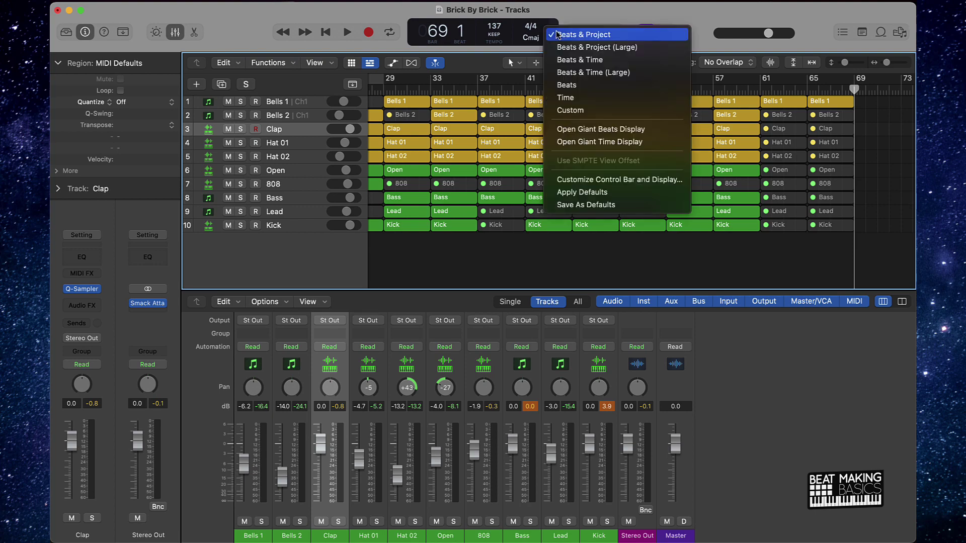
left_click(572, 60)
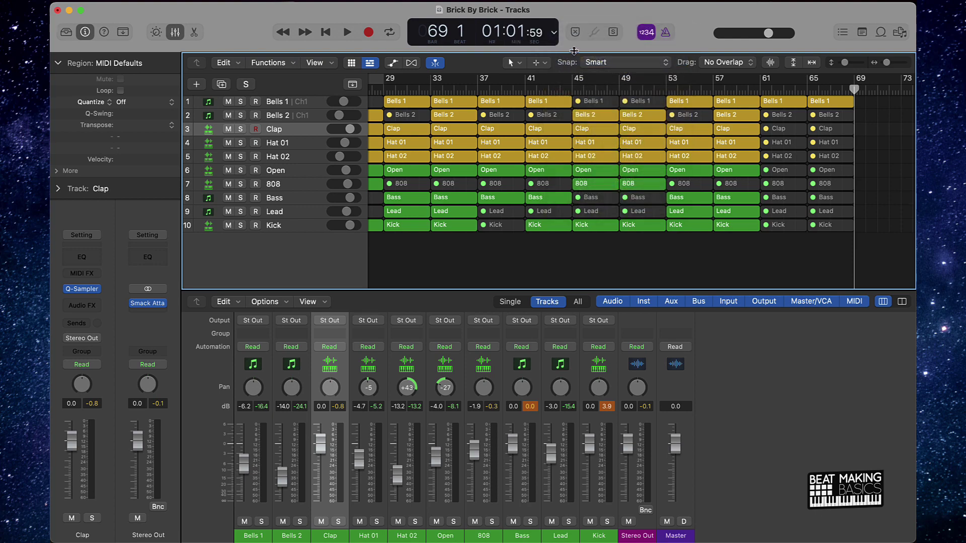
left_click(743, 217, "ctrl+alt")
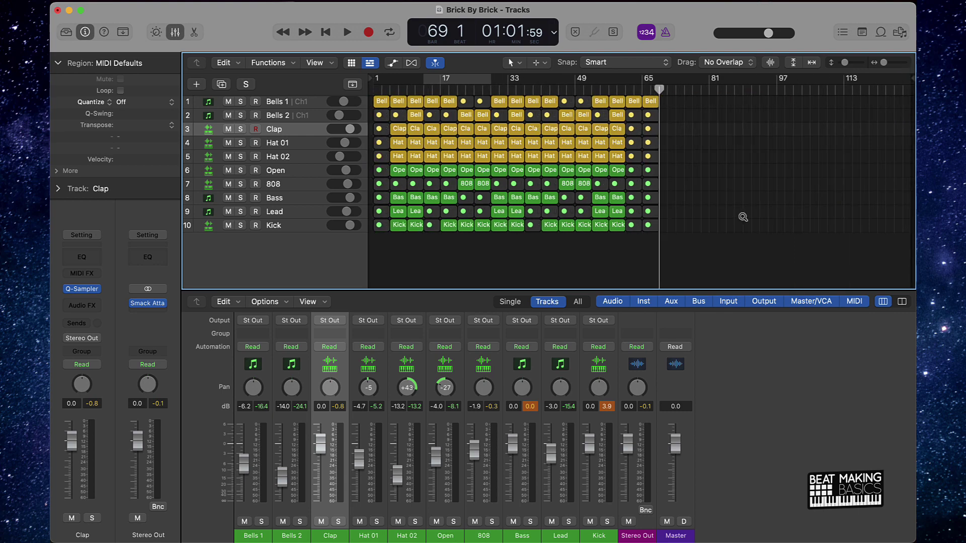
left_click(683, 216, "ctrl+alt")
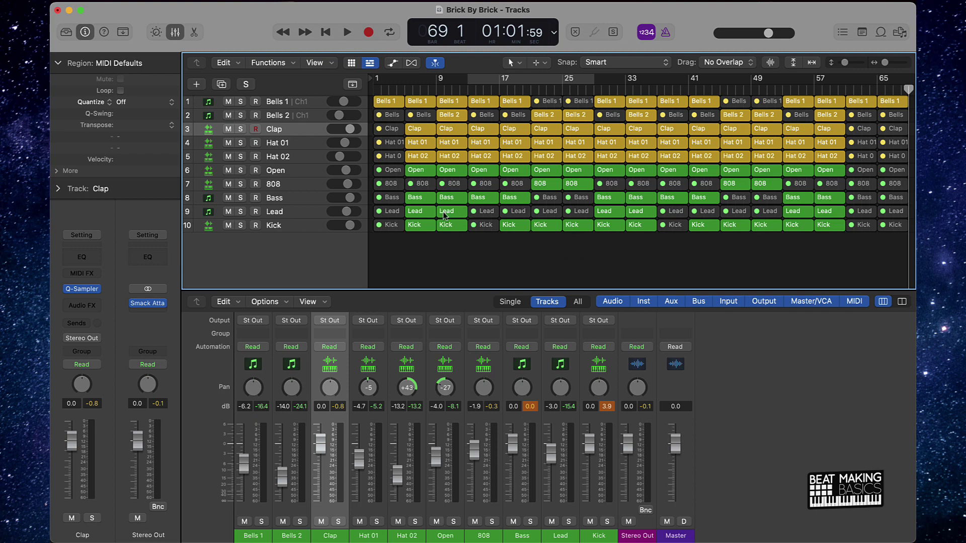
left_click_drag(459, 245, 421, 68)
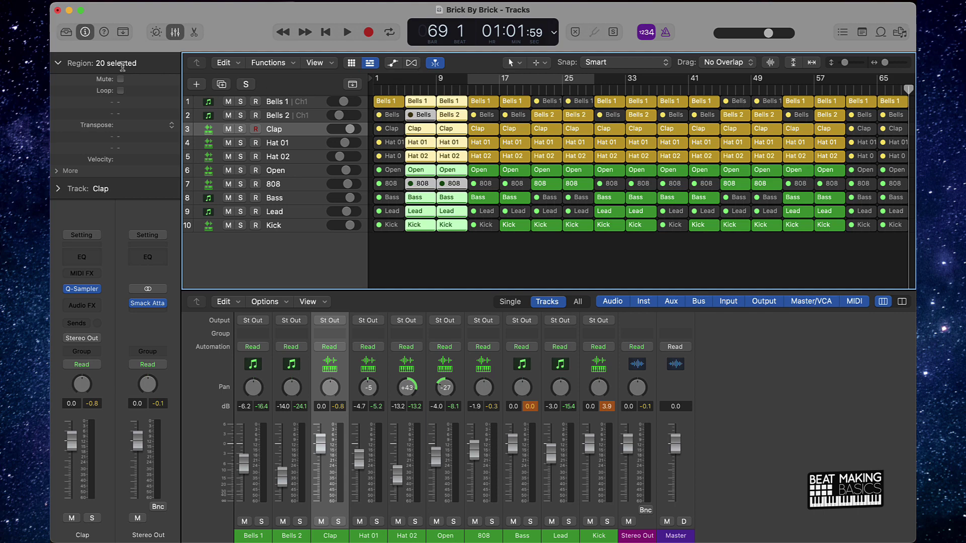
Step: Colour the regions of all three hook sections teal
left_click(124, 33)
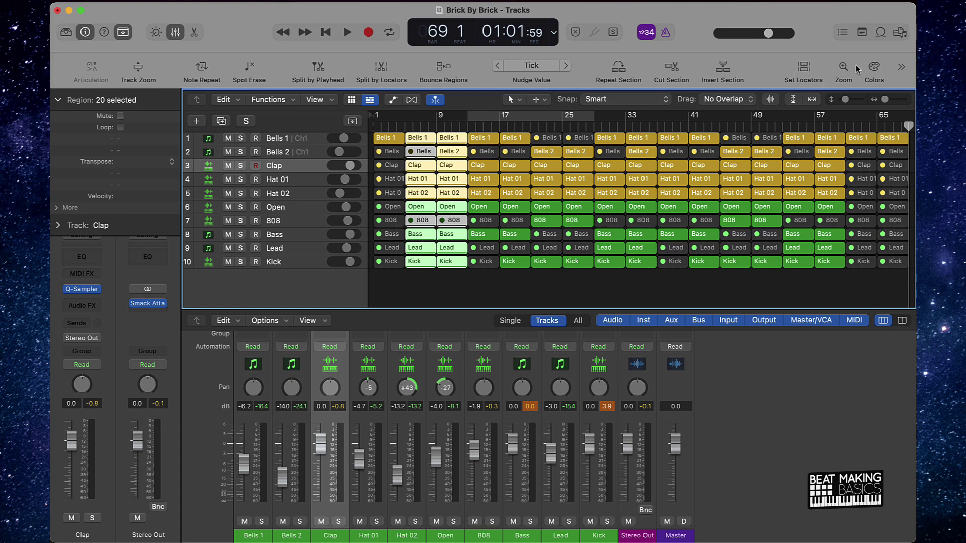
left_click(874, 68)
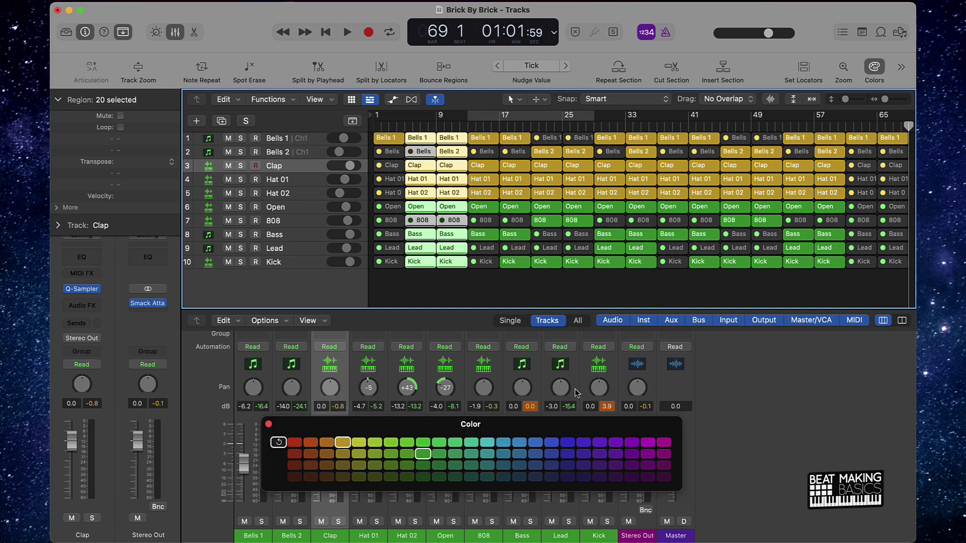
left_click(488, 444)
left_click(464, 283)
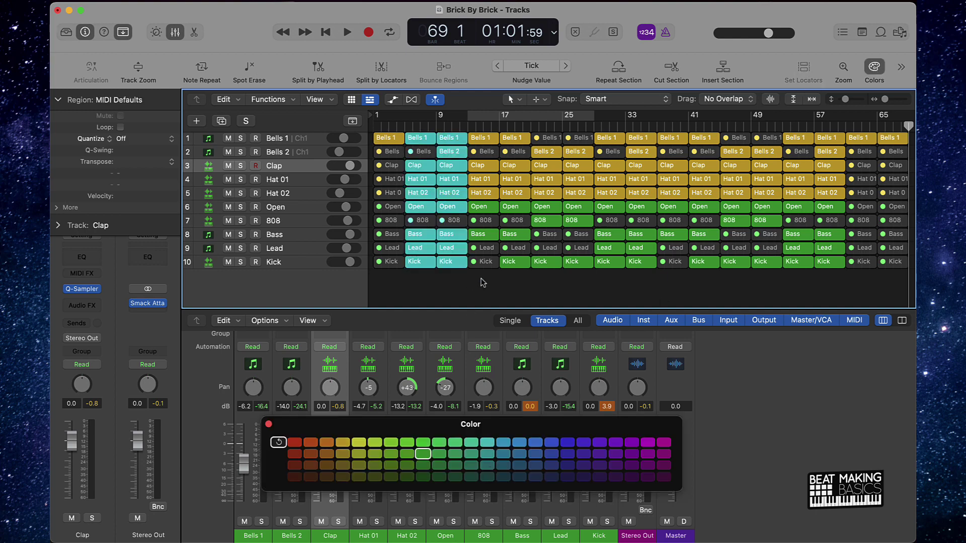
left_click_drag(607, 279, 651, 114)
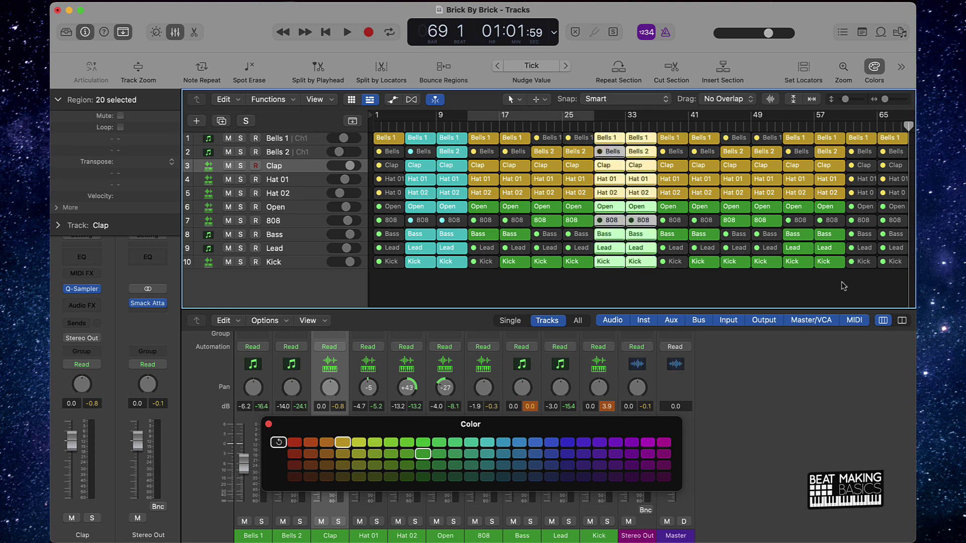
left_click_drag(800, 280, 826, 127)
left_click(487, 442)
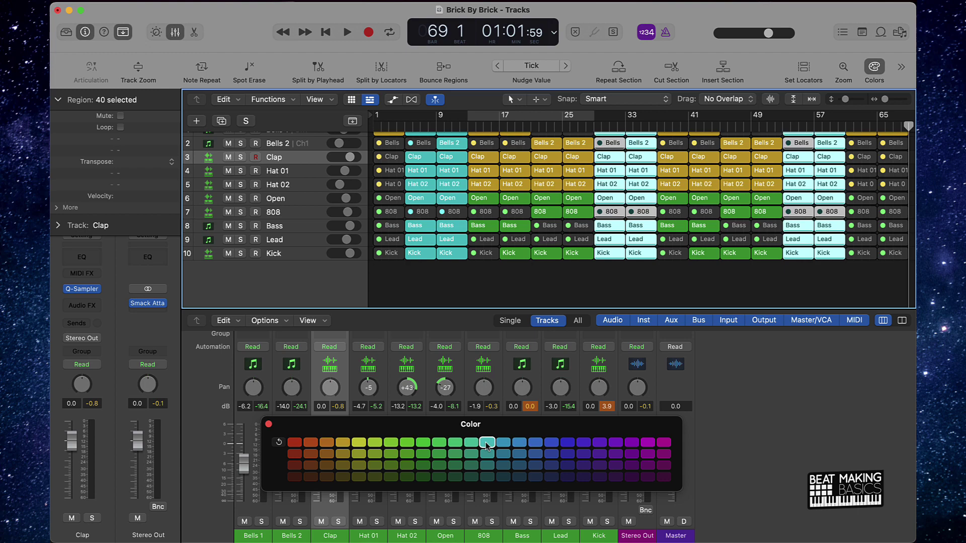
left_click(680, 276)
Step: Colour the first verse yellow and the second verse yellow-green, then select the ending regions
scroll(674, 278, "up", 1)
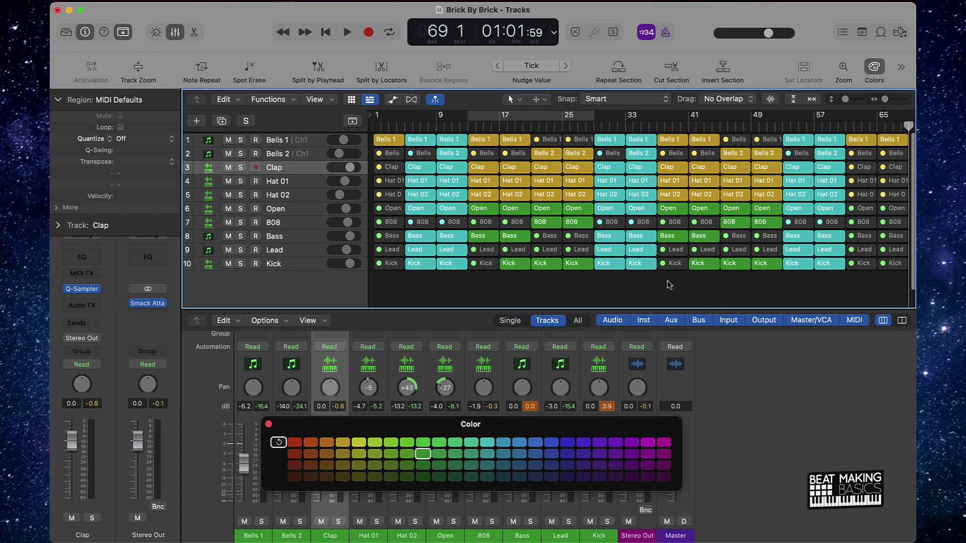
left_click(491, 258)
left_click_drag(491, 258, 588, 105)
left_click(358, 446)
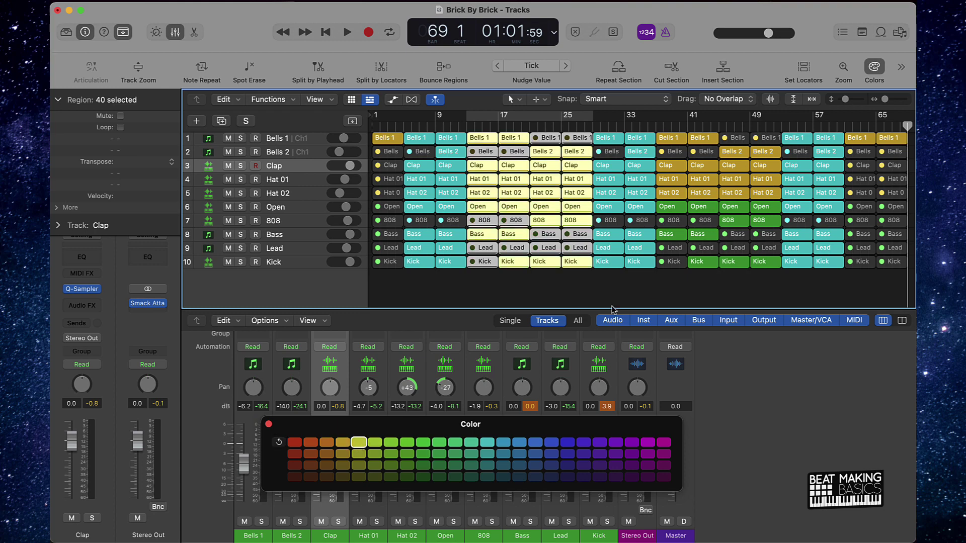
left_click_drag(675, 282, 779, 81)
left_click(375, 443)
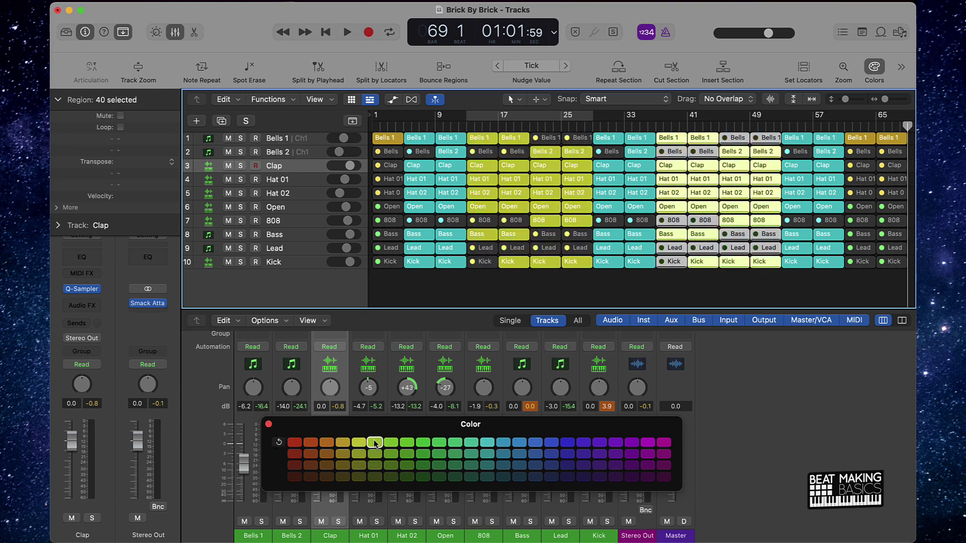
left_click(720, 284)
scroll(730, 281, "right", 5)
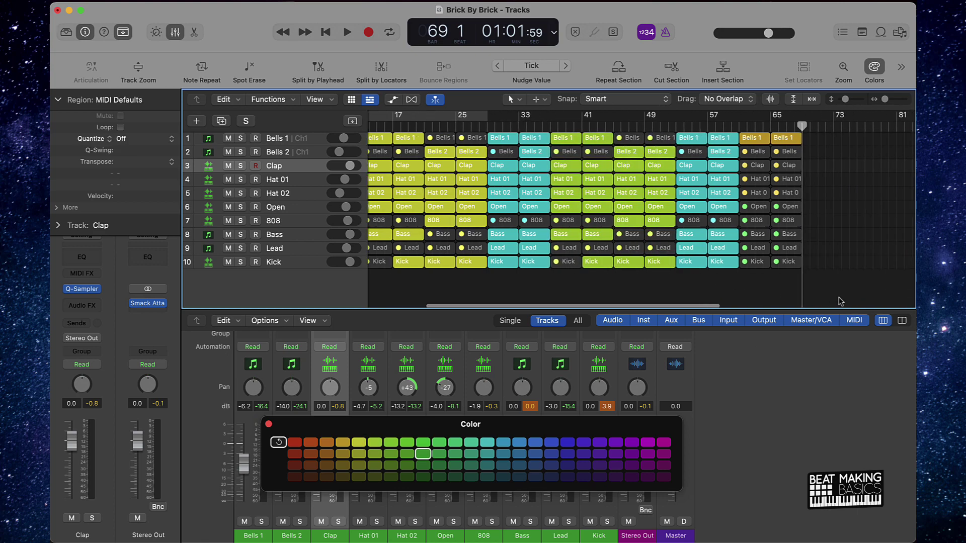
left_click_drag(703, 286, 773, 113)
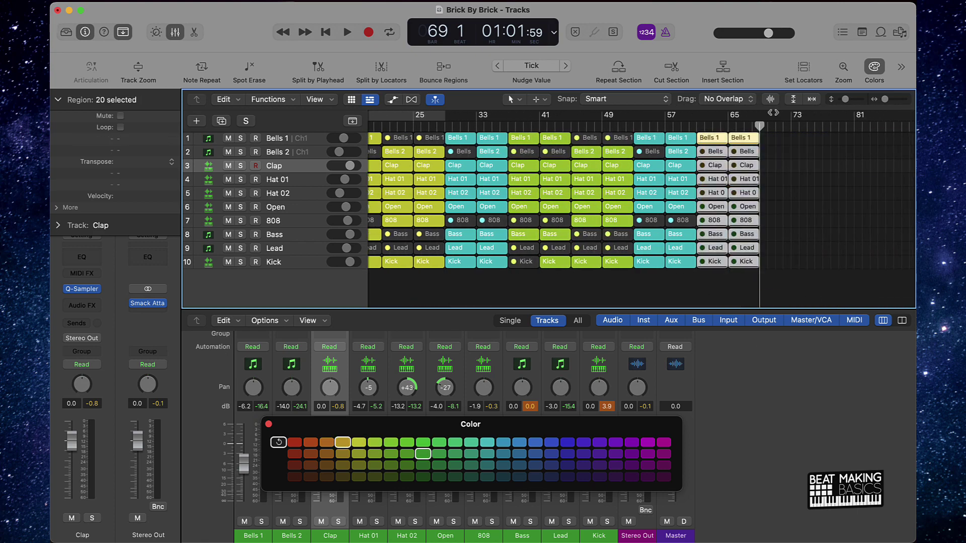
Step: Move the 20 selected regions to bar 113 and copy the bar 41–64 regions to bar 65
key("super+Left")
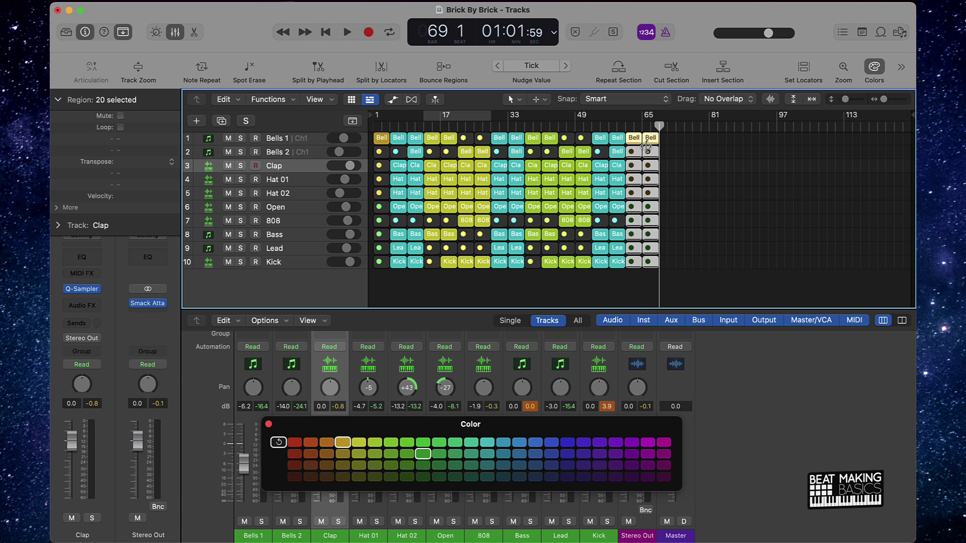
left_click_drag(635, 145, 825, 148)
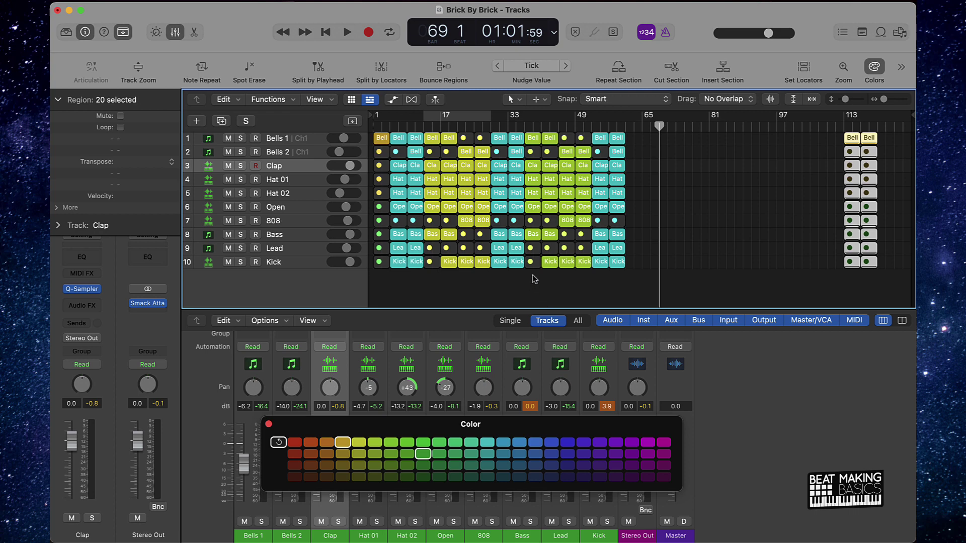
left_click_drag(534, 280, 696, 133)
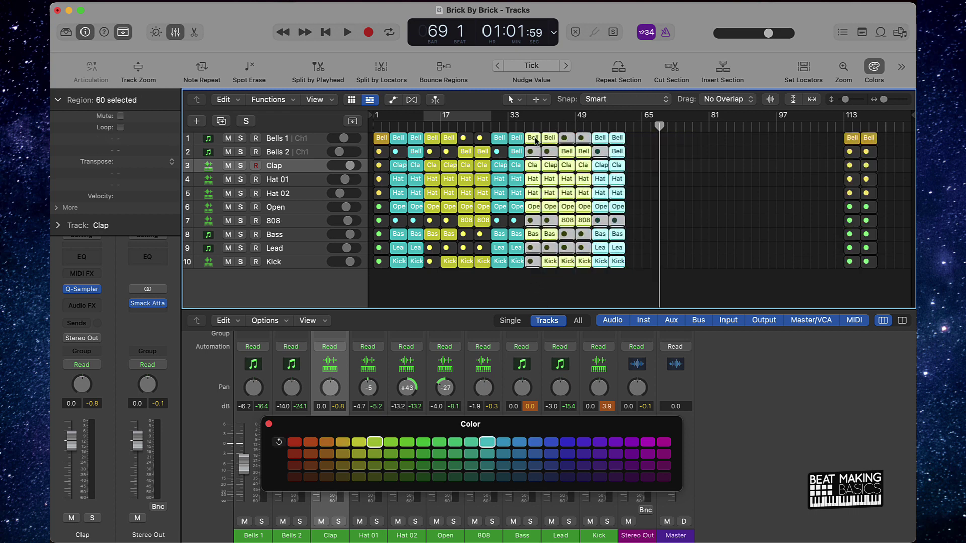
left_click_drag(597, 152, 698, 154)
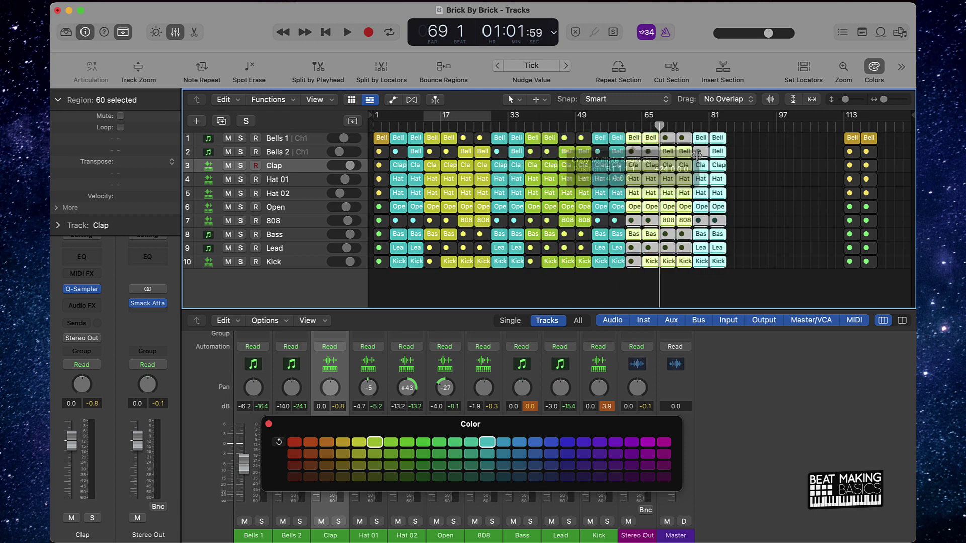
left_click(739, 155)
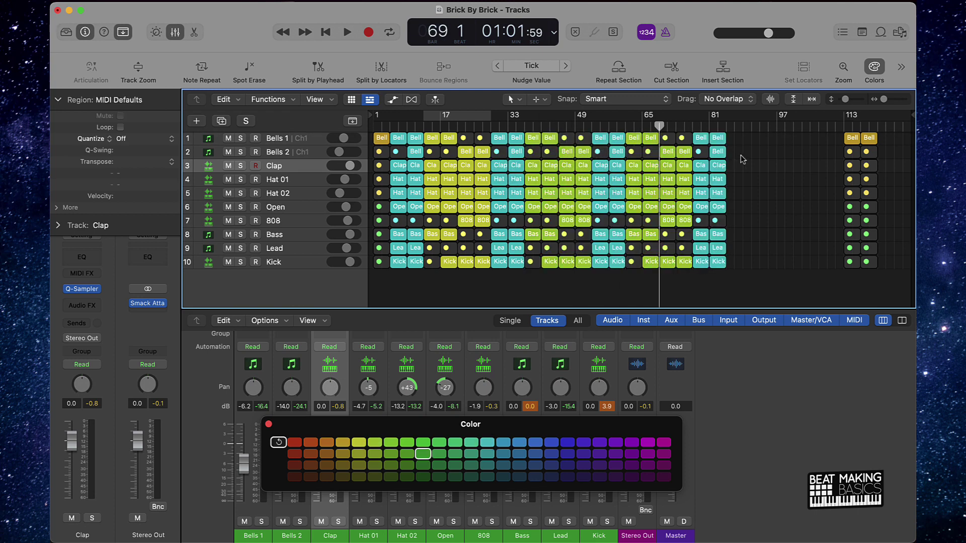
Step: Mute the two Bells 1 regions near bars 61–68 and toggle mute on the matching Bells 2 regions
left_click(630, 141)
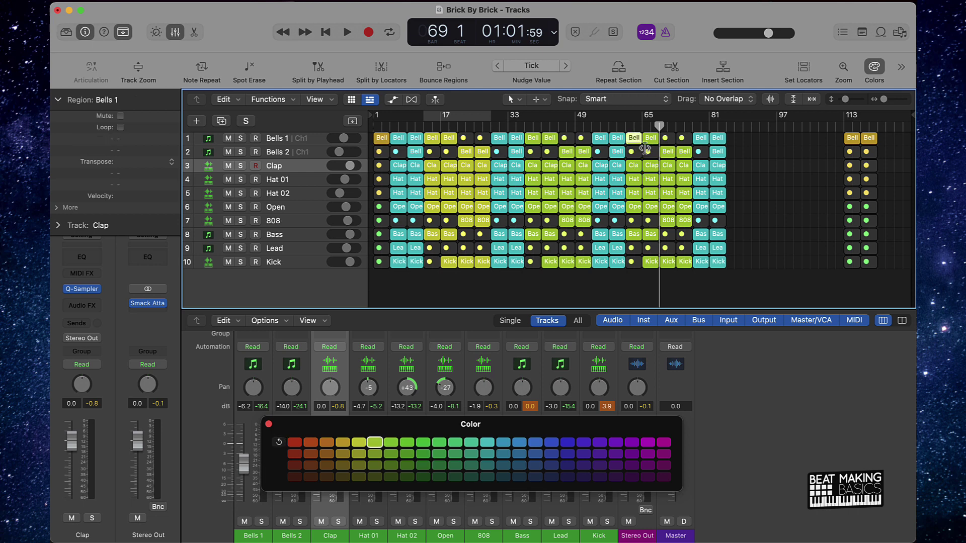
left_click(652, 140, "shift")
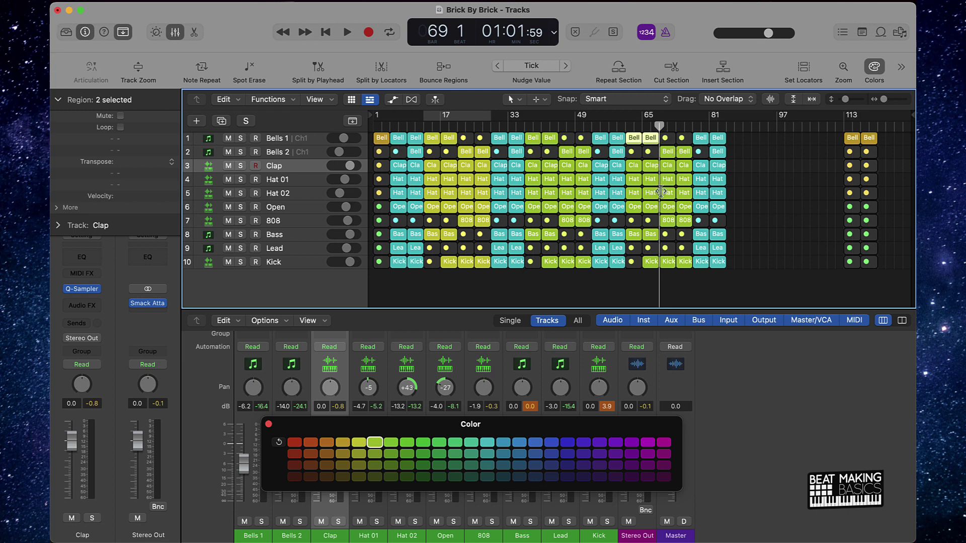
key("ctrl+m")
left_click_drag(666, 151, 632, 155)
key("ctrl+m")
key("ctrl+m")
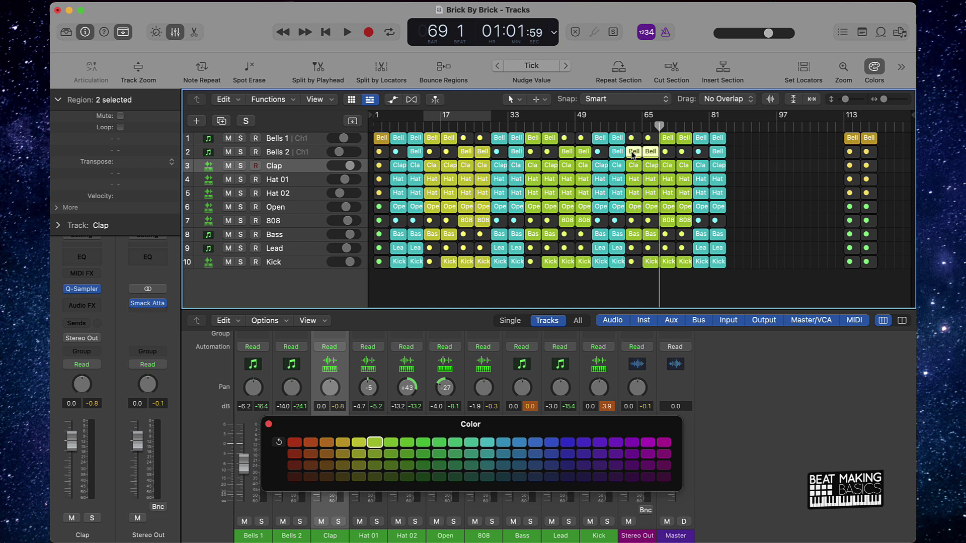
left_click(750, 167)
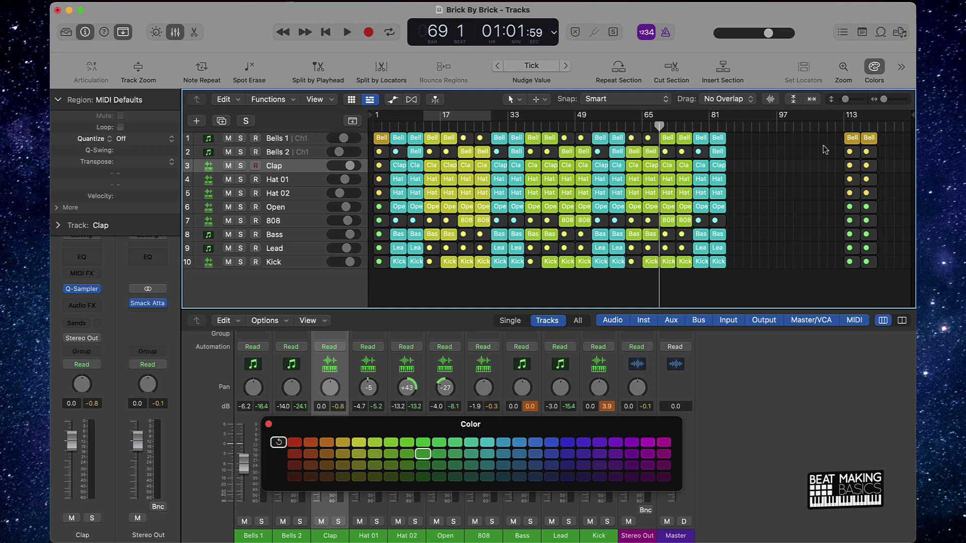
Step: Move the 20-region block from bar 113 to bar 85 and colour bars 9–24 yellow-green
left_click_drag(828, 133, 741, 259)
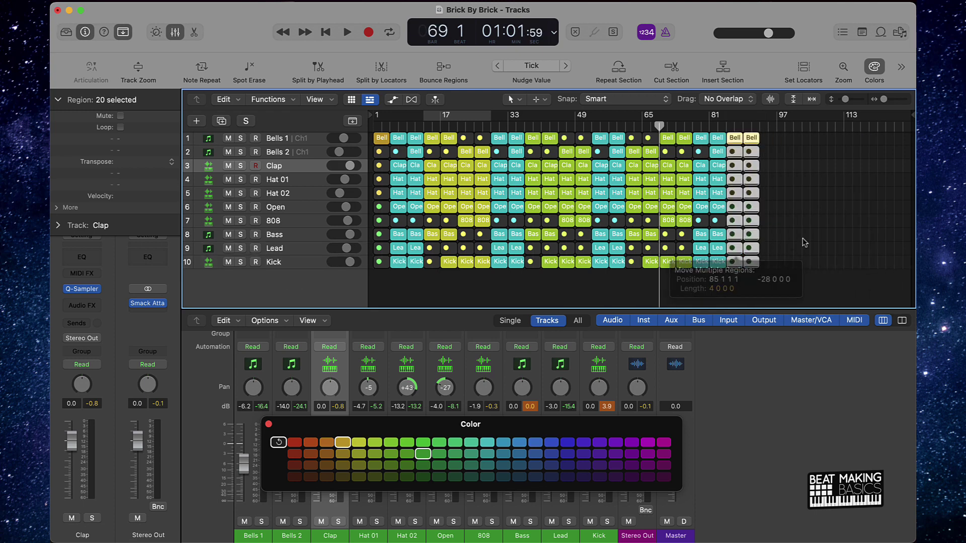
left_click(805, 242)
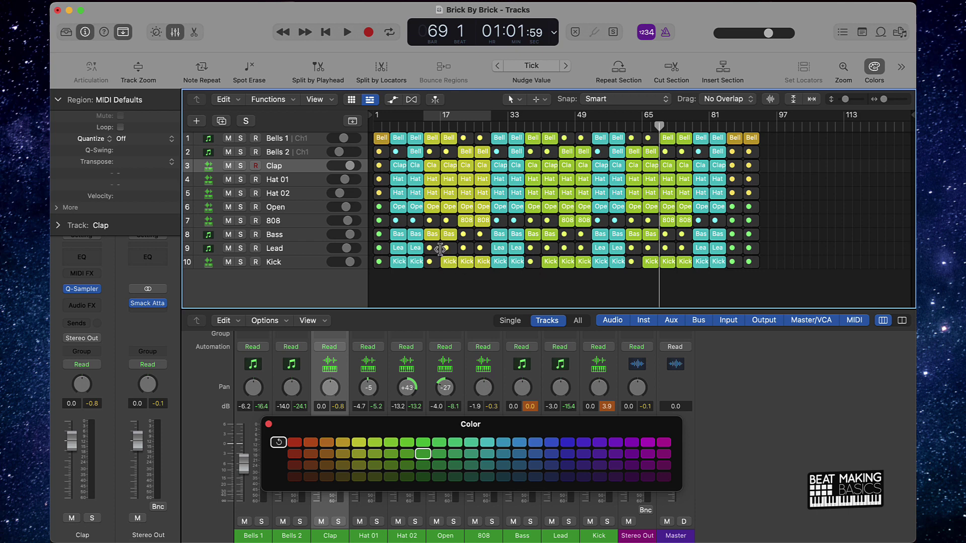
left_click_drag(483, 290, 435, 108)
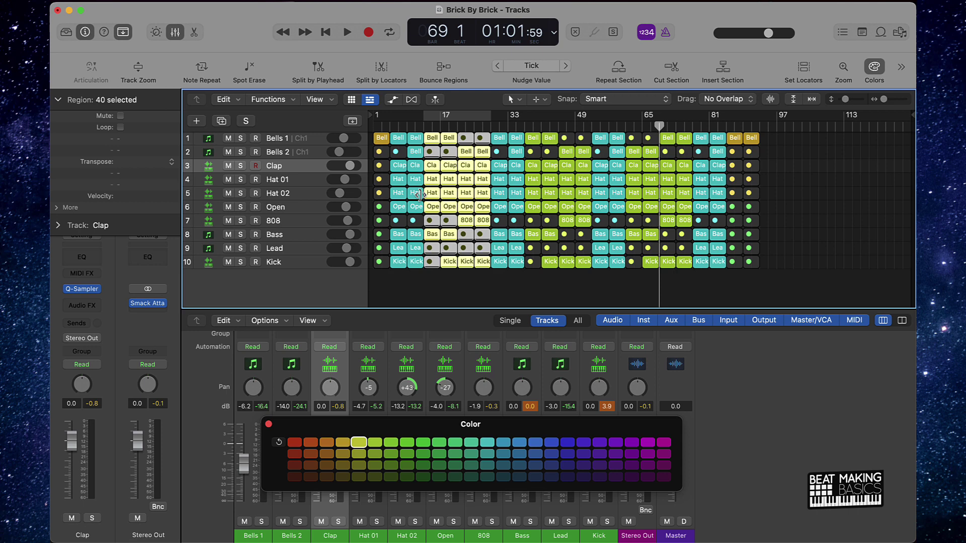
left_click(371, 444)
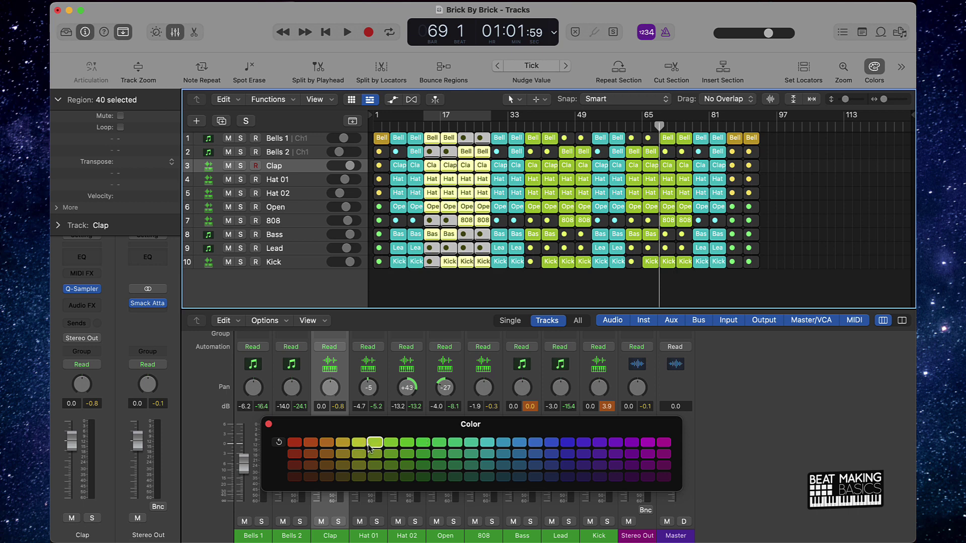
left_click(442, 288)
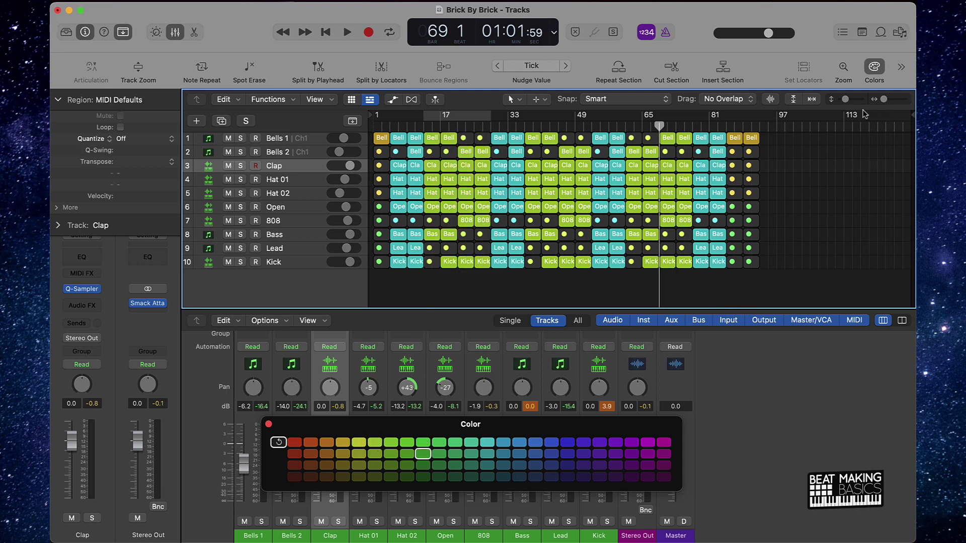
Step: Set the project end marker at bar 95 and return the playhead to the start
left_click(772, 128)
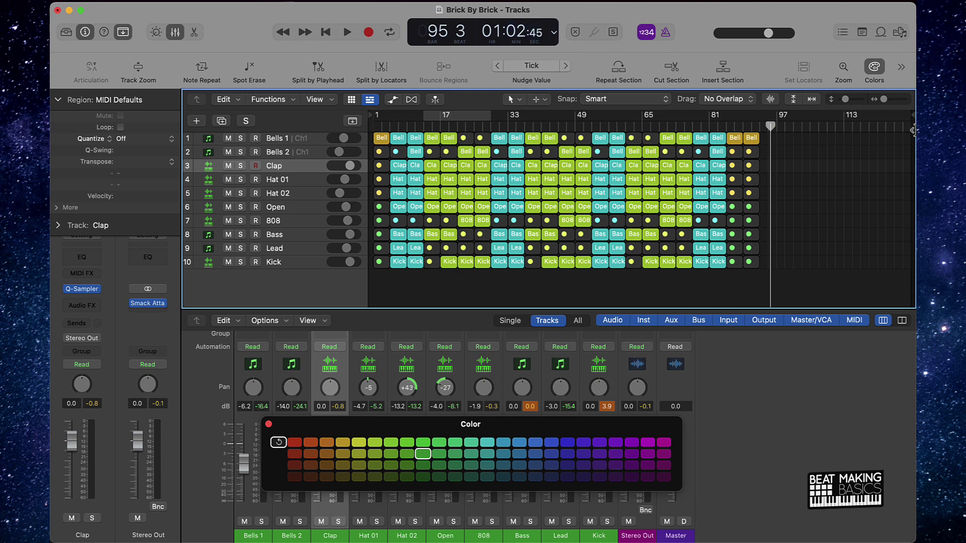
left_click_drag(913, 115, 765, 141)
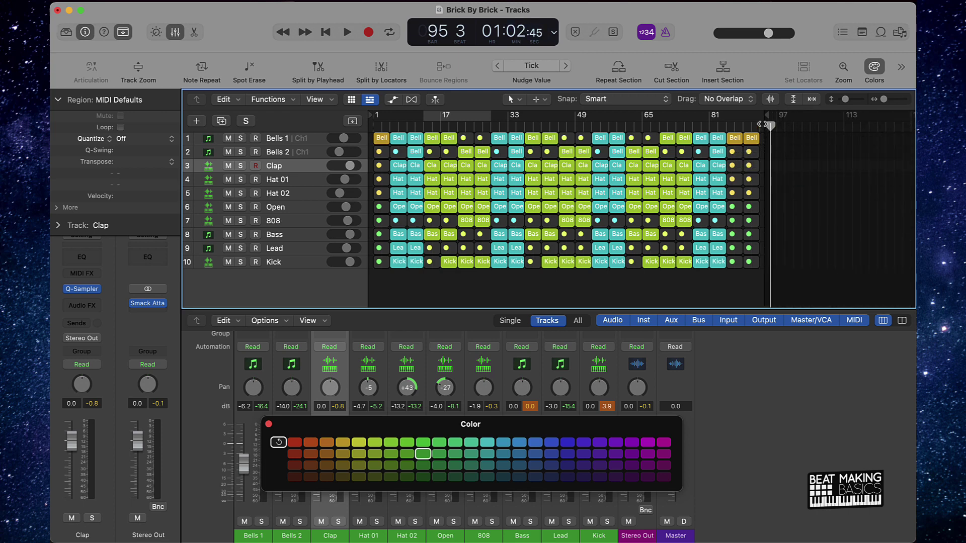
key("Return")
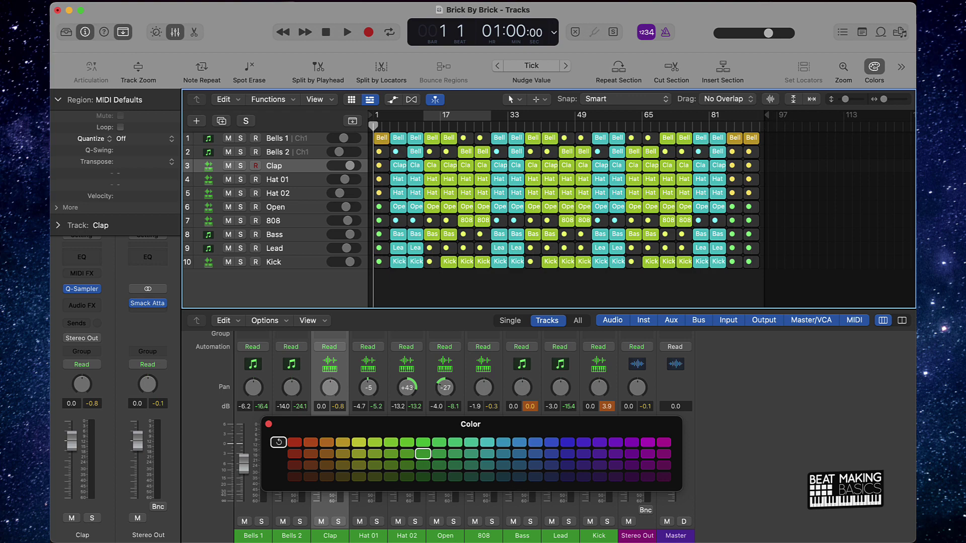
key("super+Right")
key("super+Right")
key("super+Down")
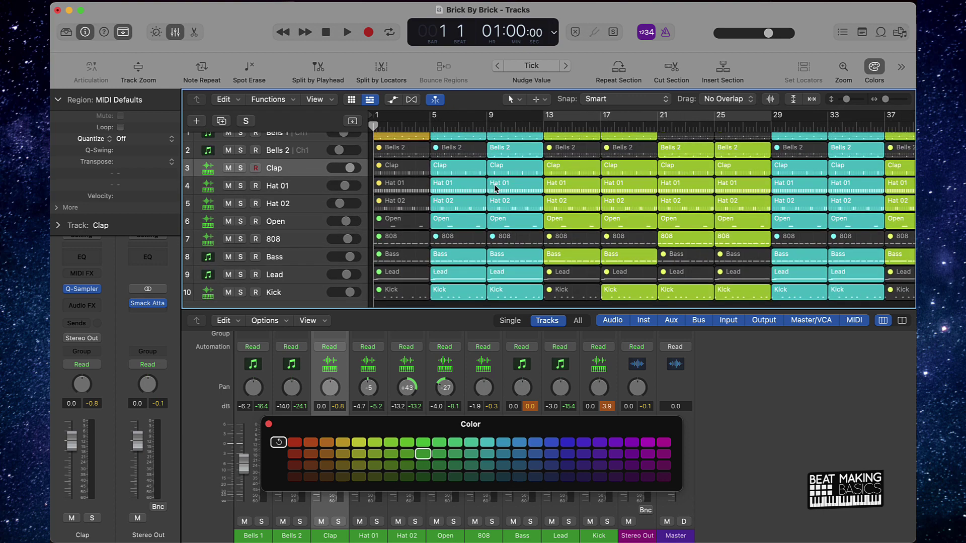
key("super+Up")
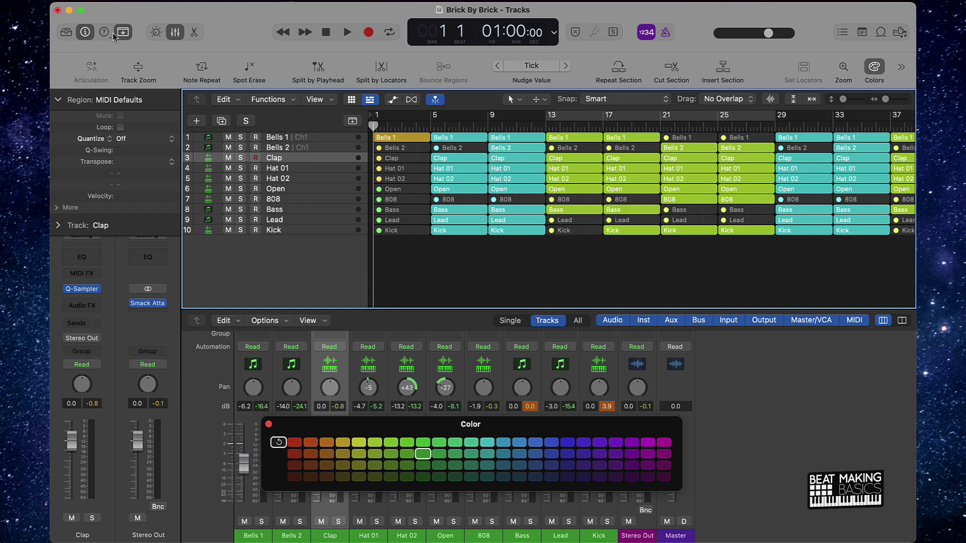
Step: Select the Kick, Open, Hat 02, Hat 01 and Clap regions at bars 25 and 49
left_click(124, 34)
scroll(682, 235, "right", 5)
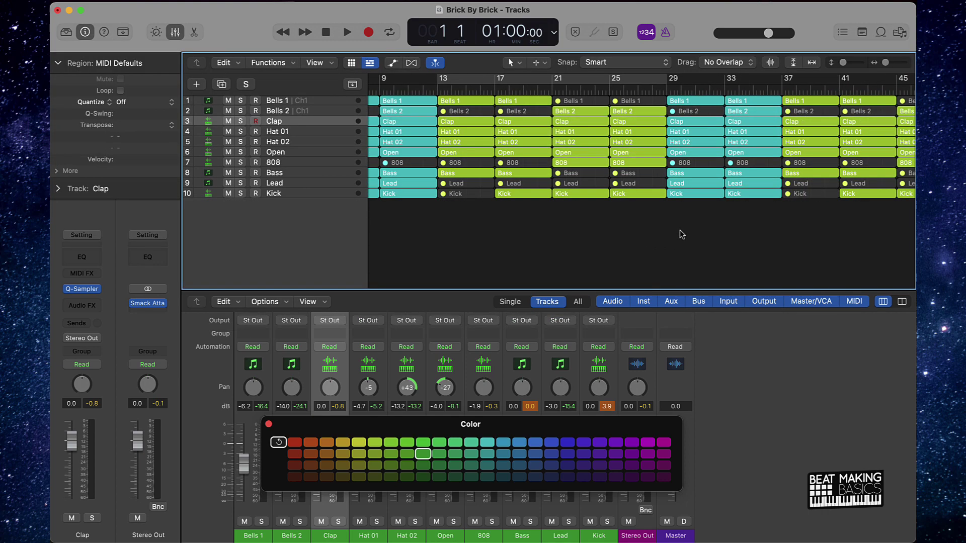
scroll(654, 171, "left", 2)
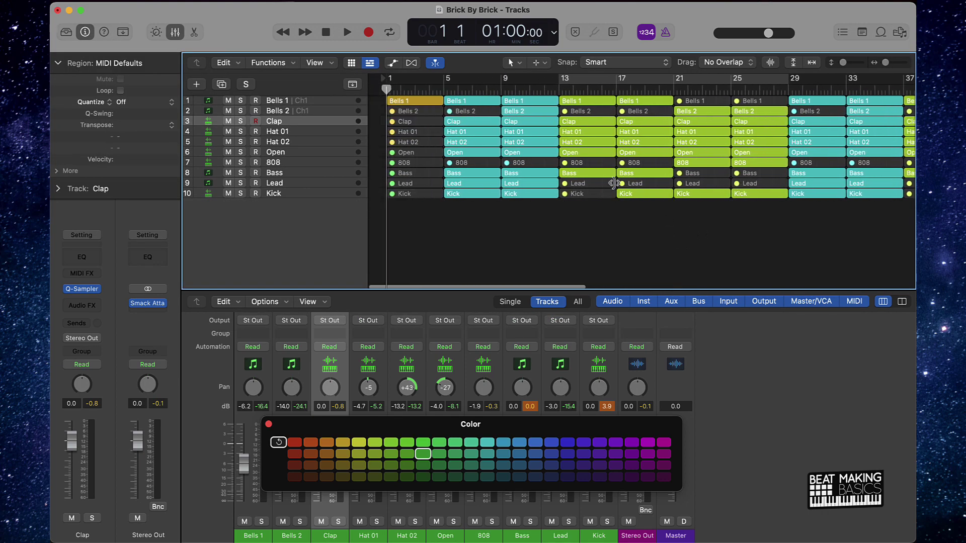
left_click(685, 197)
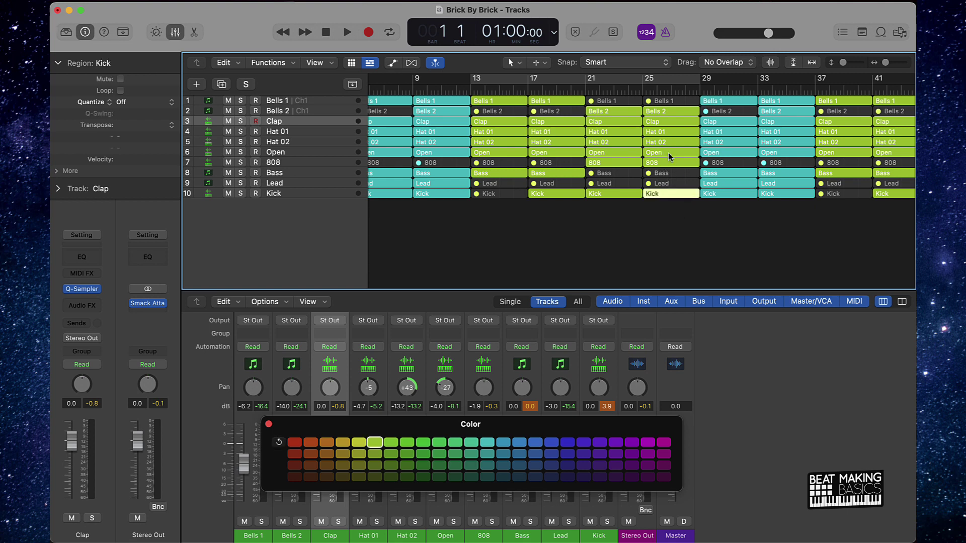
left_click(670, 153, "shift")
left_click(674, 142, "shift")
left_click(676, 132, "shift")
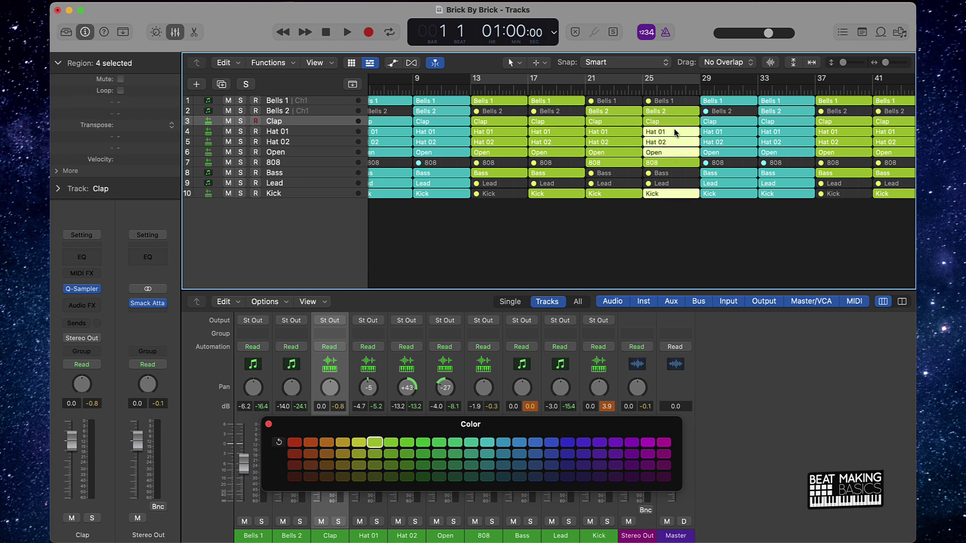
left_click(676, 123, "shift")
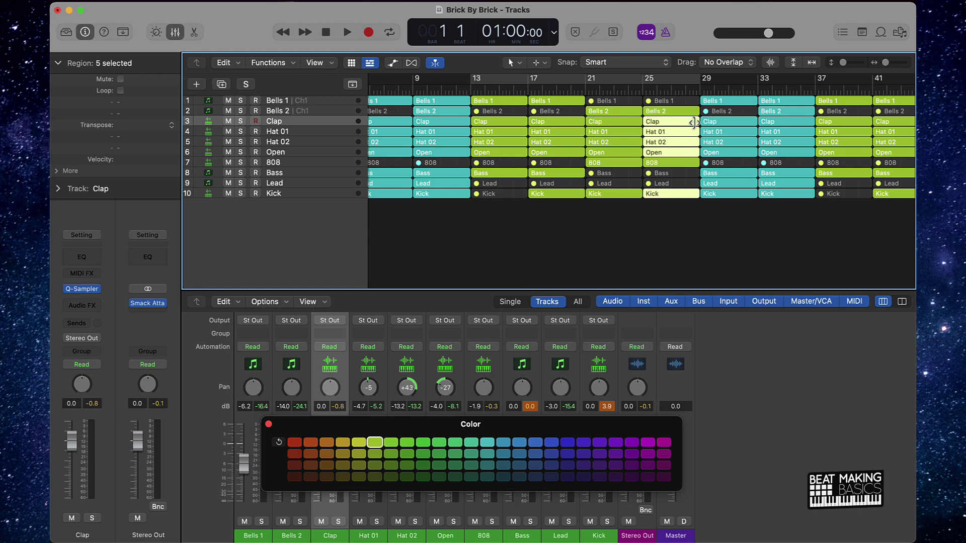
scroll(694, 123, "right", 5)
left_click(721, 122, "shift")
left_click(724, 133, "shift")
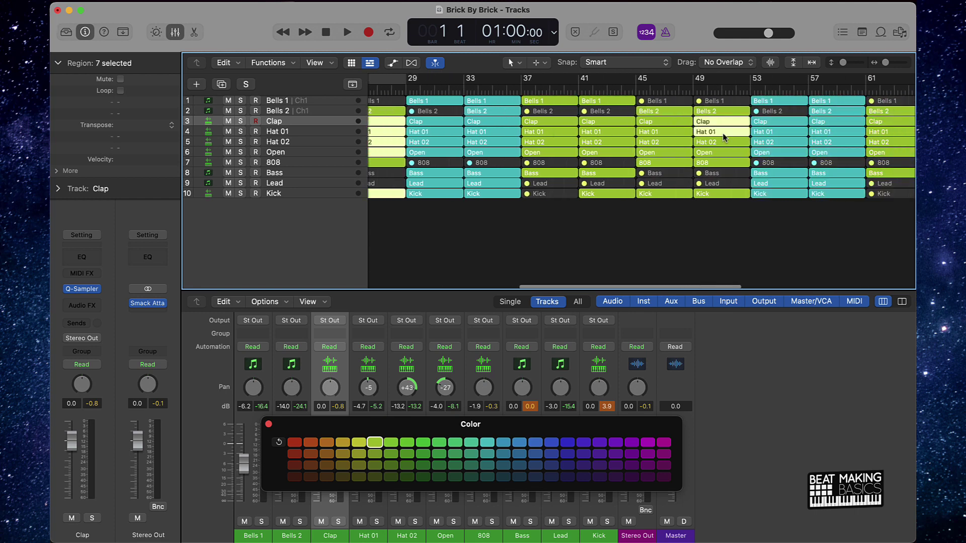
left_click(724, 143, "shift")
left_click(719, 153, "shift")
left_click(720, 195, "shift")
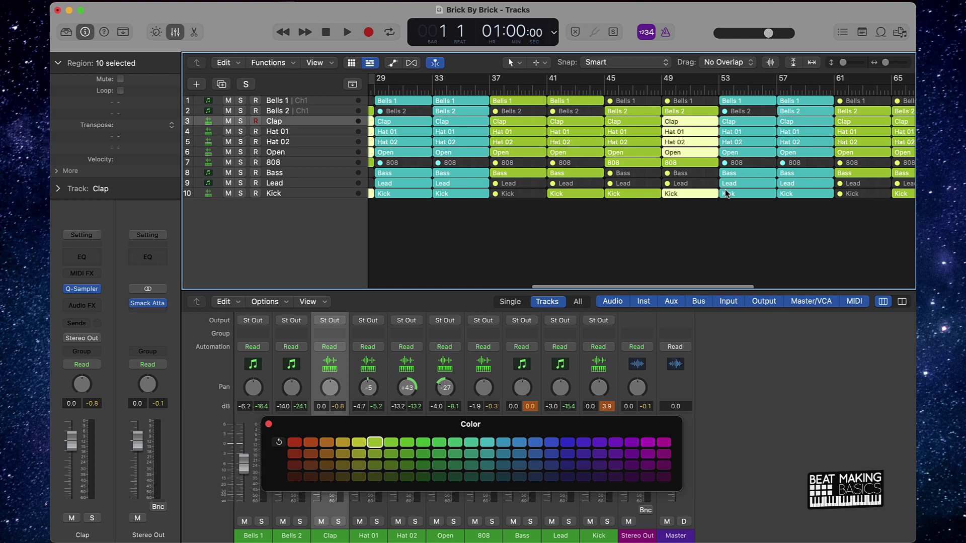
Step: Add the bar-73 drum regions and shorten them two beats so they end before bar 77
scroll(694, 166, "right", 7)
left_click(649, 122, "shift")
left_click(647, 132, "shift")
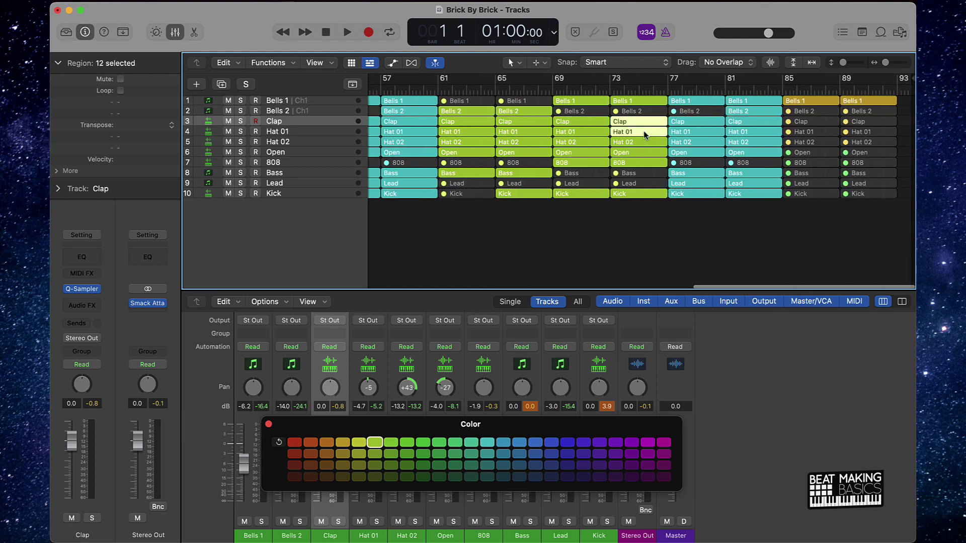
left_click(644, 143, "shift")
left_click(641, 153, "shift")
left_click(638, 194, "shift")
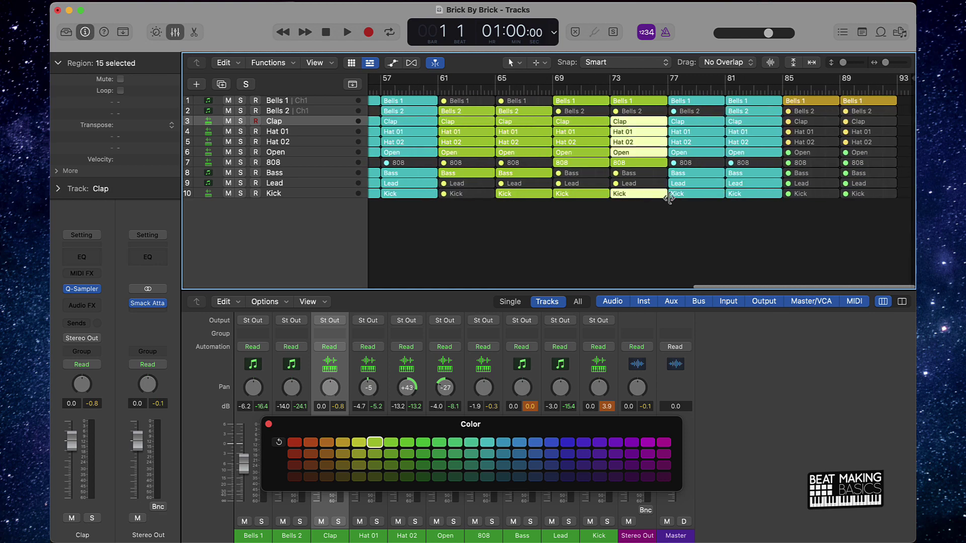
scroll(667, 197, "up", 5)
scroll(668, 196, "right", 10)
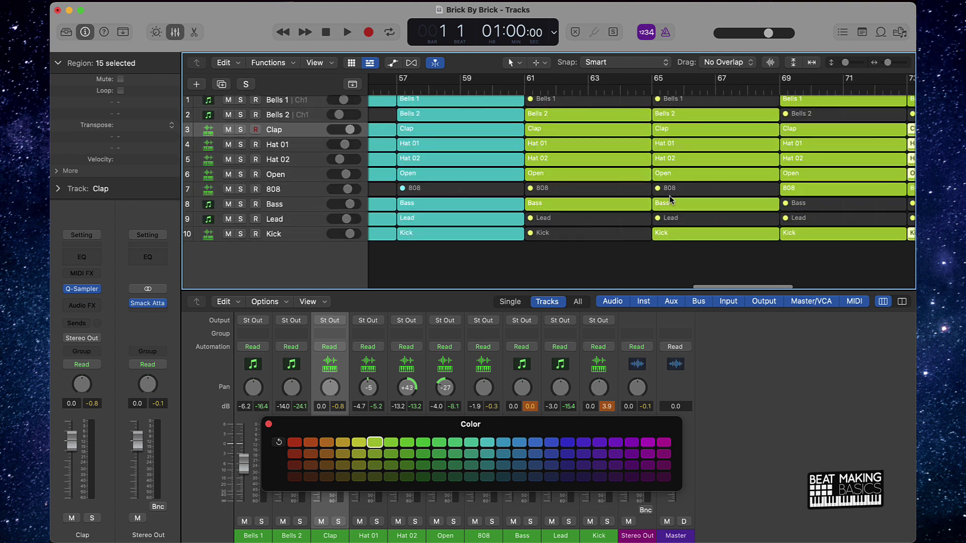
left_click_drag(651, 238, 639, 237)
Step: Move the 808 and Kick tracks up beneath Bells 2, then start playback
left_click(649, 256)
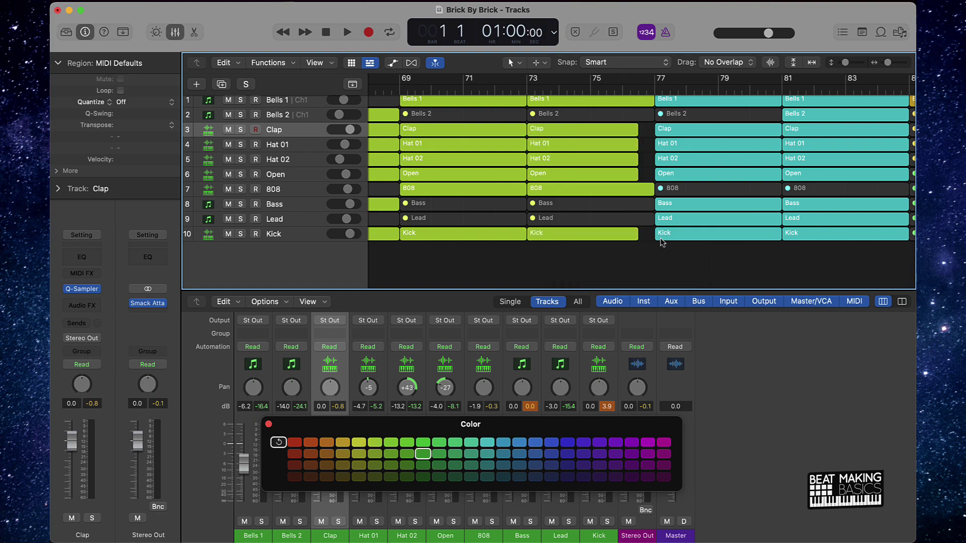
scroll(649, 238, "down", 10)
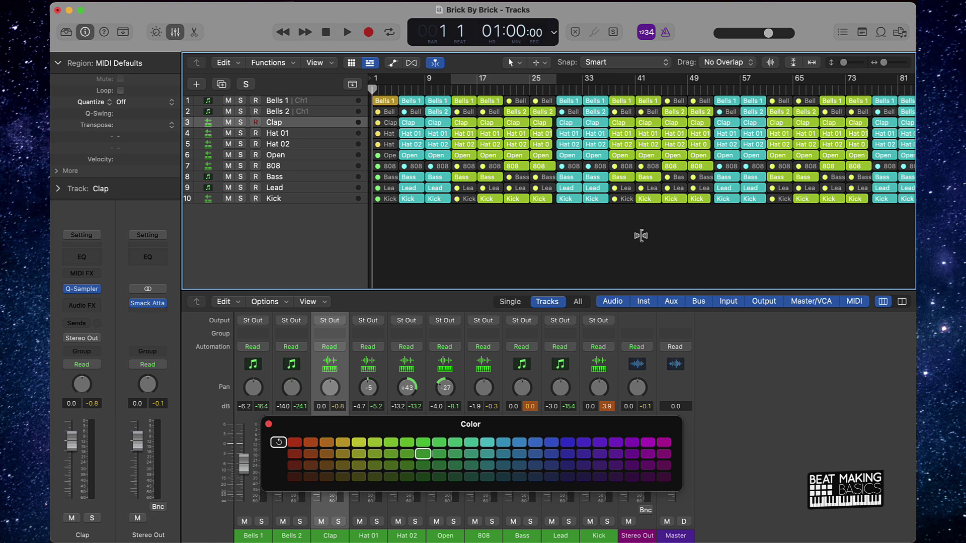
scroll(642, 235, "down", 3)
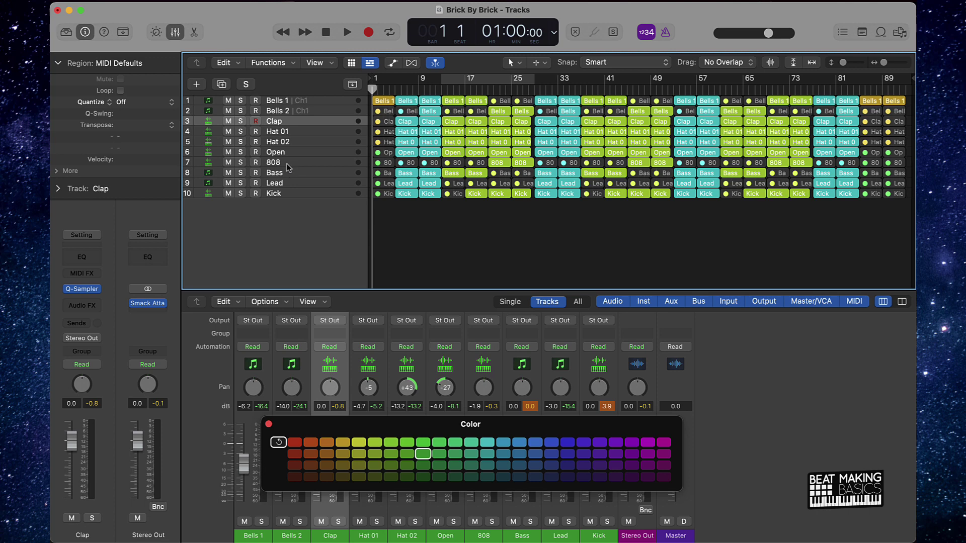
left_click_drag(288, 168, 289, 132)
left_click_drag(288, 195, 289, 122)
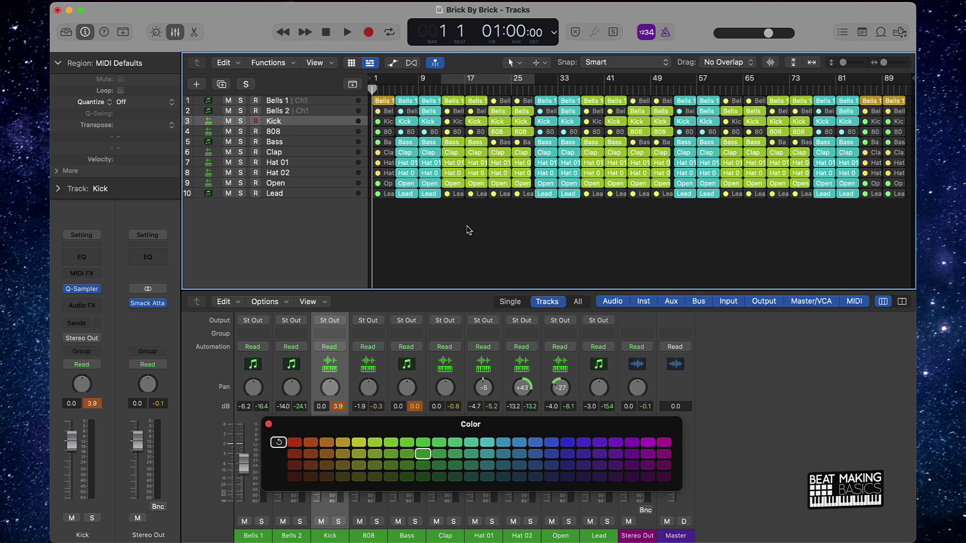
key("space")
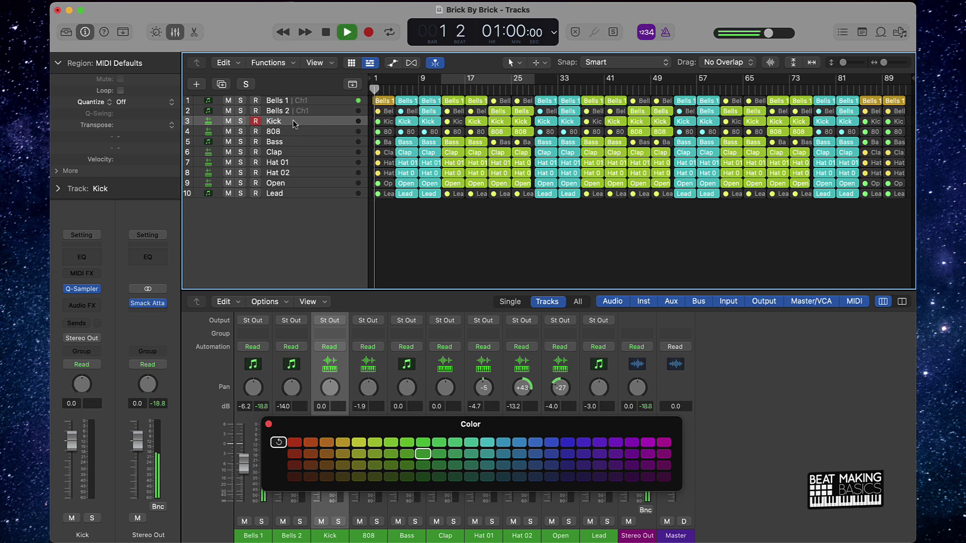
Step: Move the Kick track below Bass so 808 sits right under the Bells tracks
left_click_drag(292, 122, 290, 146)
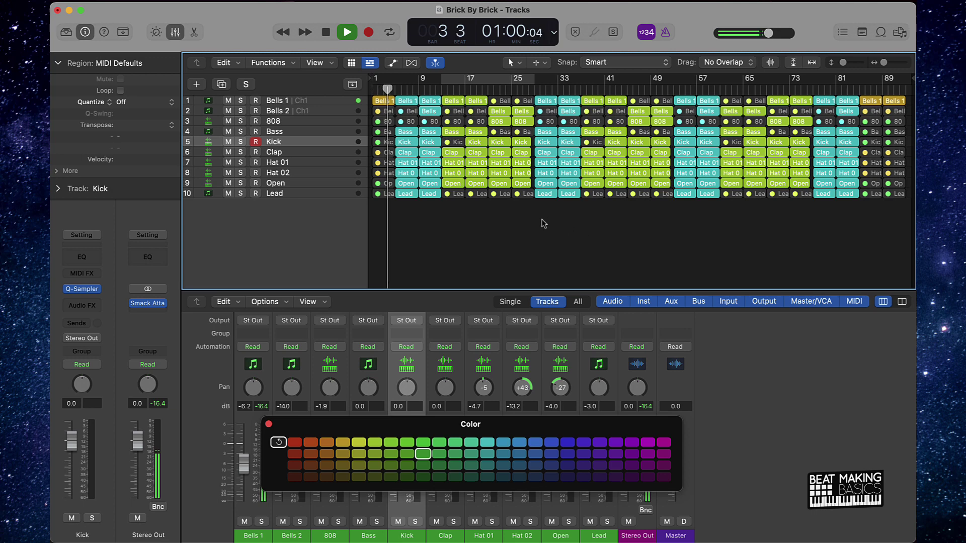
left_click(310, 119)
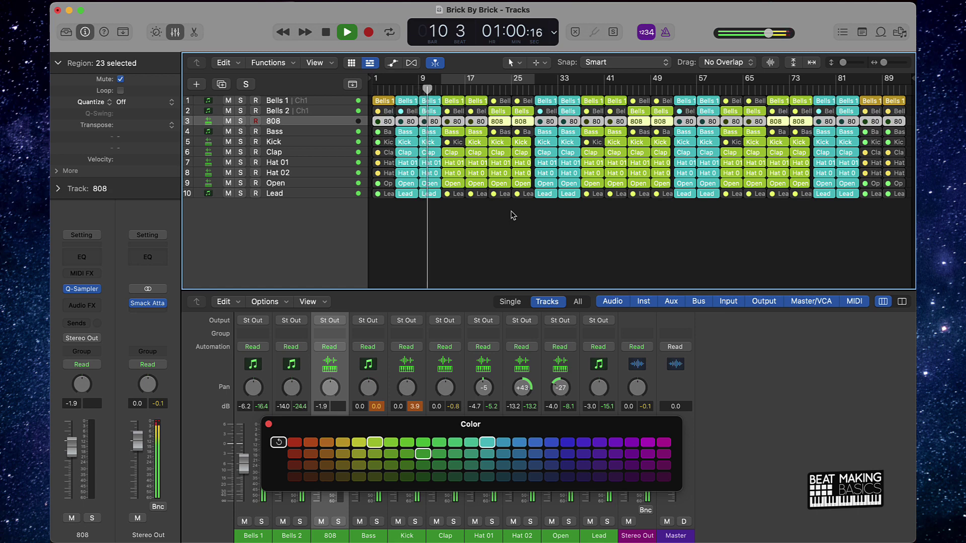
left_click(428, 205)
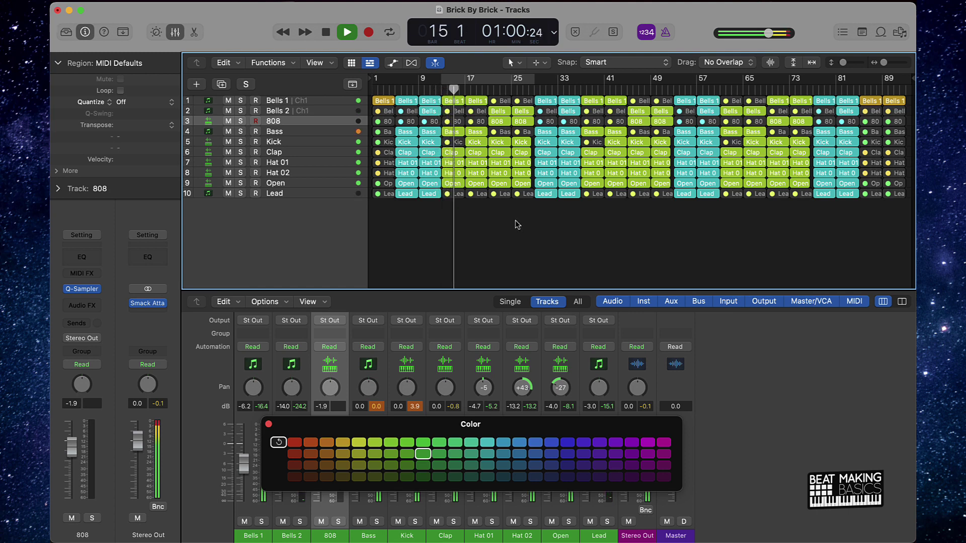
Step: Close the colour palette to reveal the mixer faders and return focus to the tracks
left_click(455, 212)
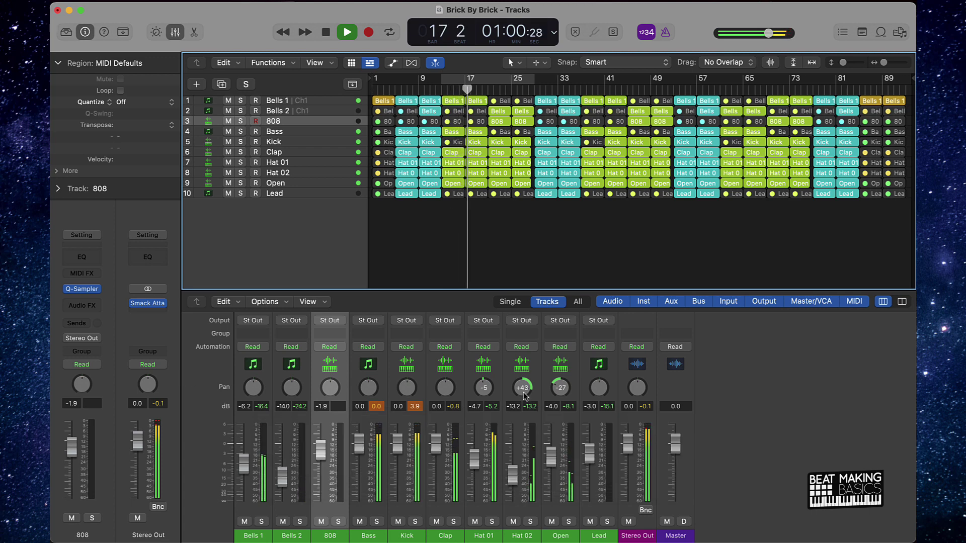
left_click(417, 414)
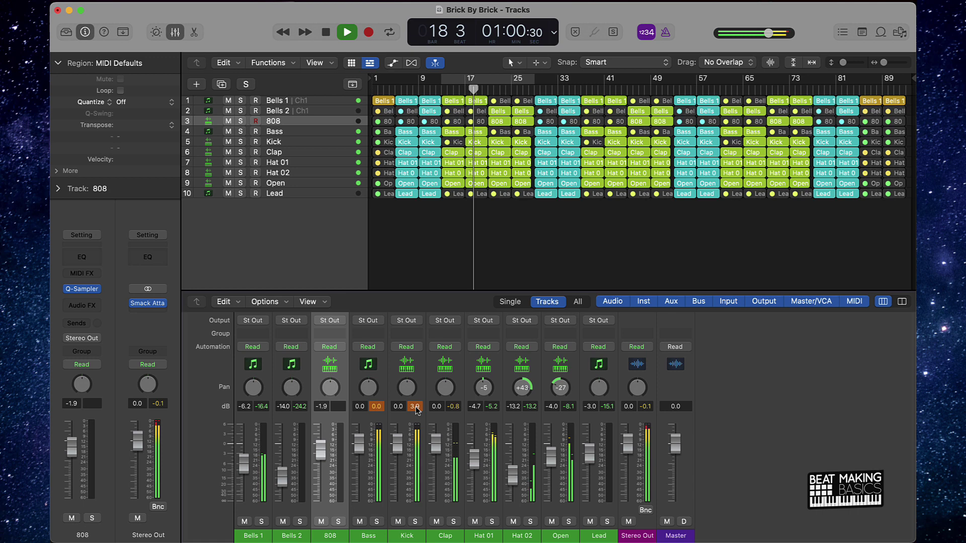
left_click(582, 243)
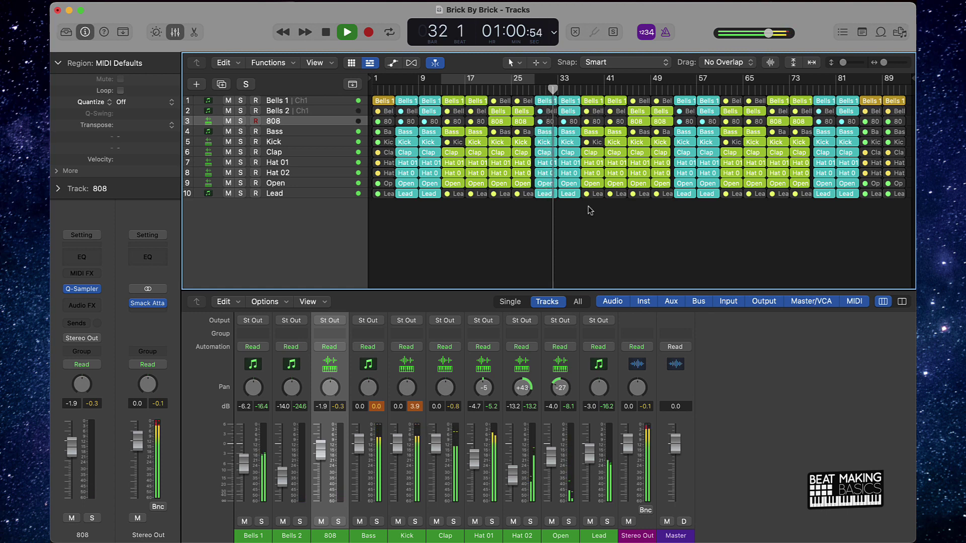
left_click(592, 164)
left_click(593, 172, "shift")
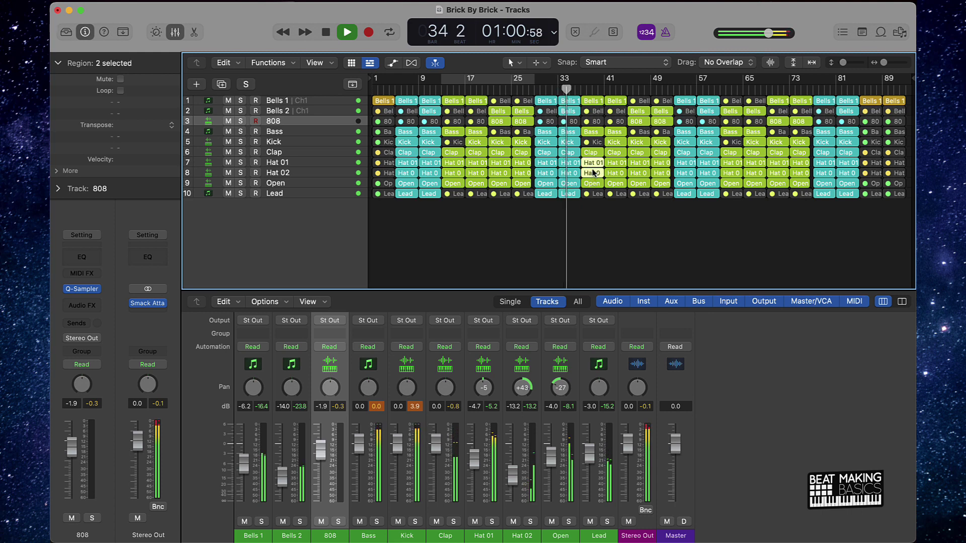
key("ctrl+m")
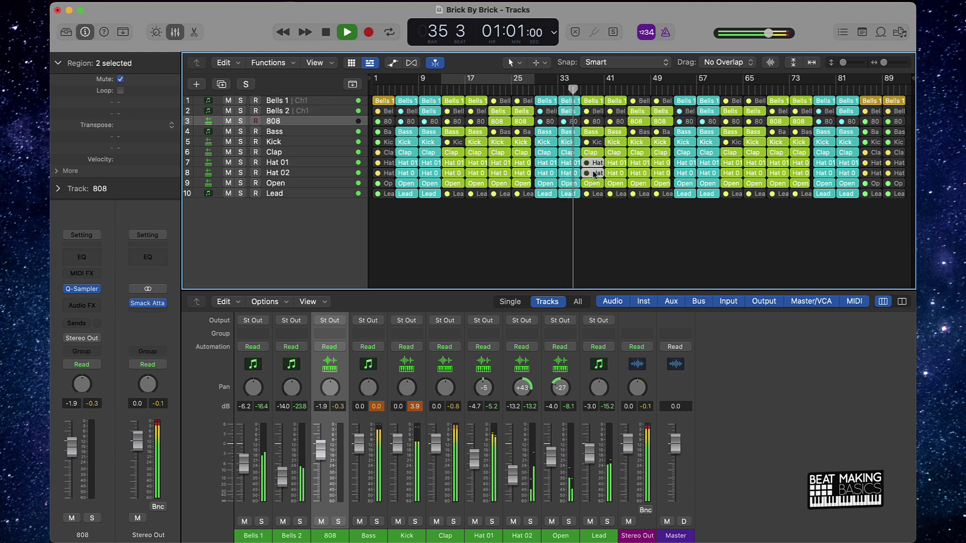
left_click(589, 184)
key("ctrl+m")
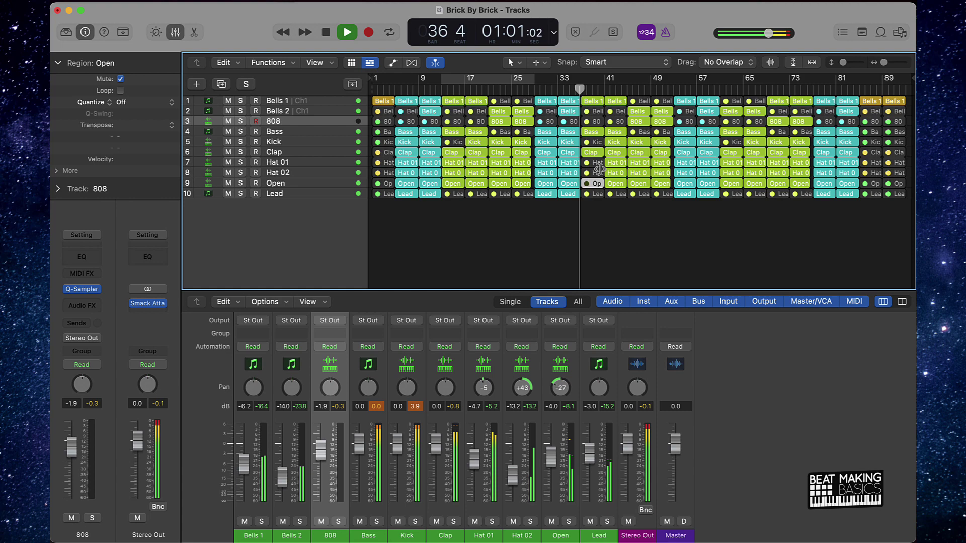
left_click(591, 153)
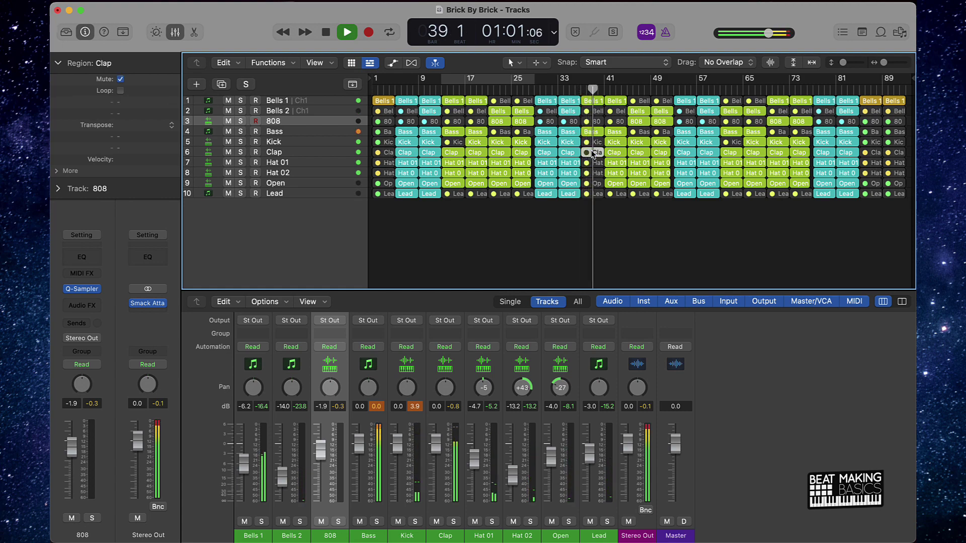
key("ctrl+m")
left_click(615, 143)
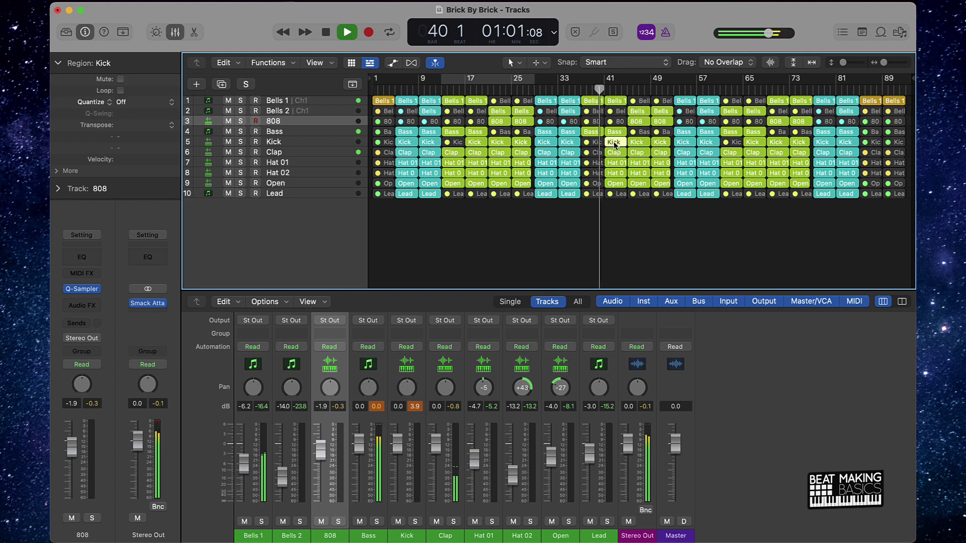
key("ctrl+m")
key("ctrl+m")
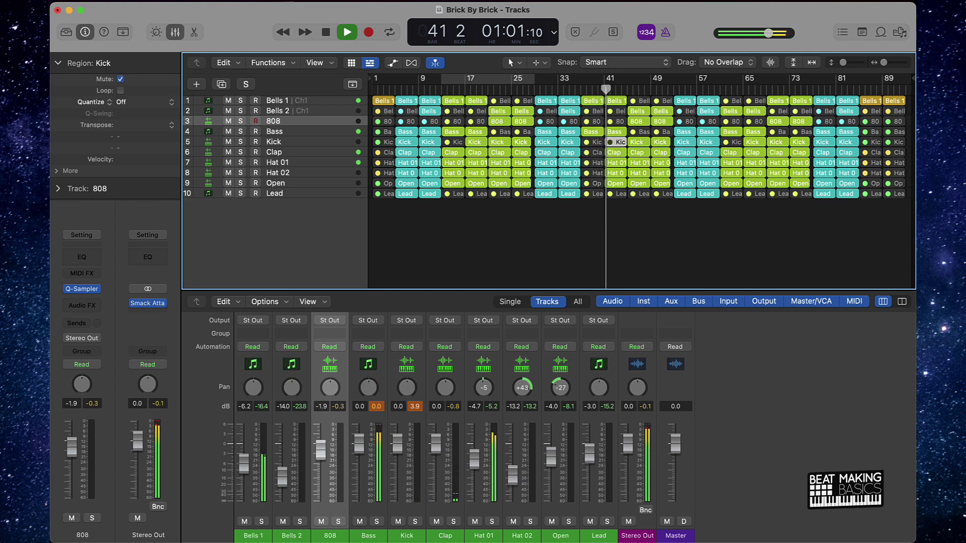
key("super+z")
key("super+z")
key("super+z")
key("super+z")
key("super+z")
key("super+z")
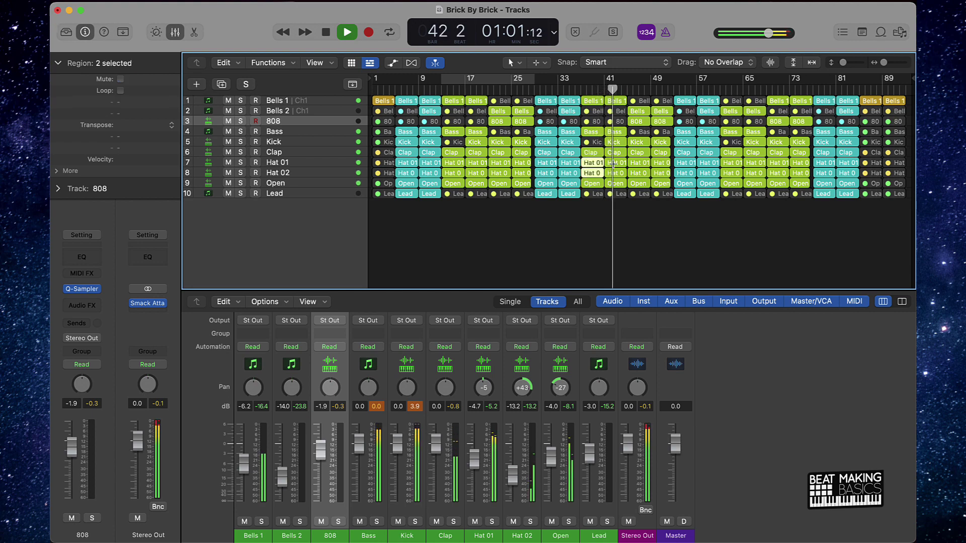
left_click(661, 236)
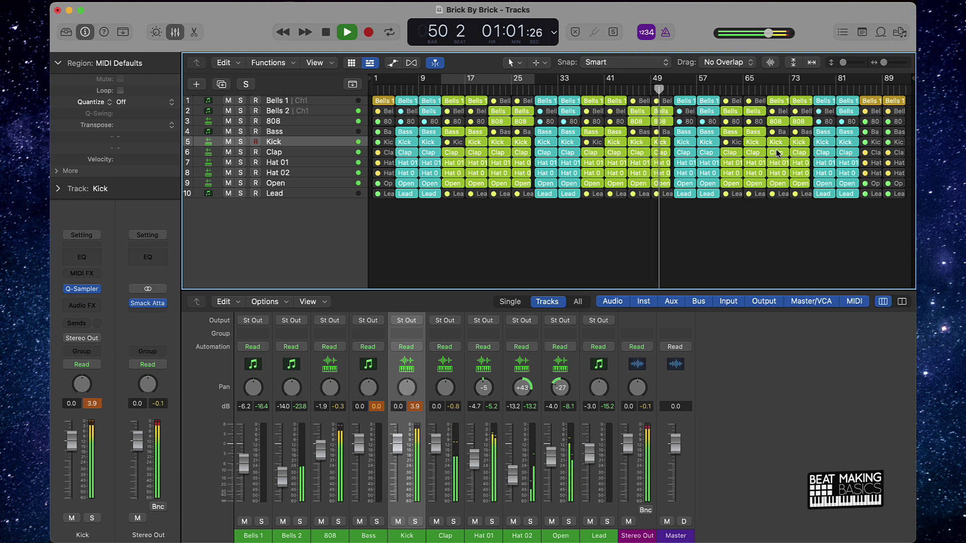
left_click(738, 132)
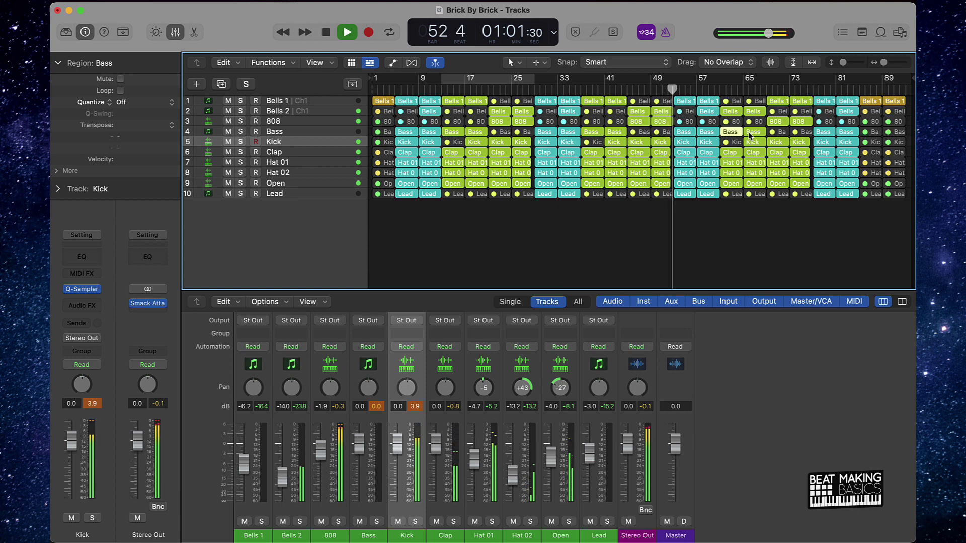
left_click(769, 228)
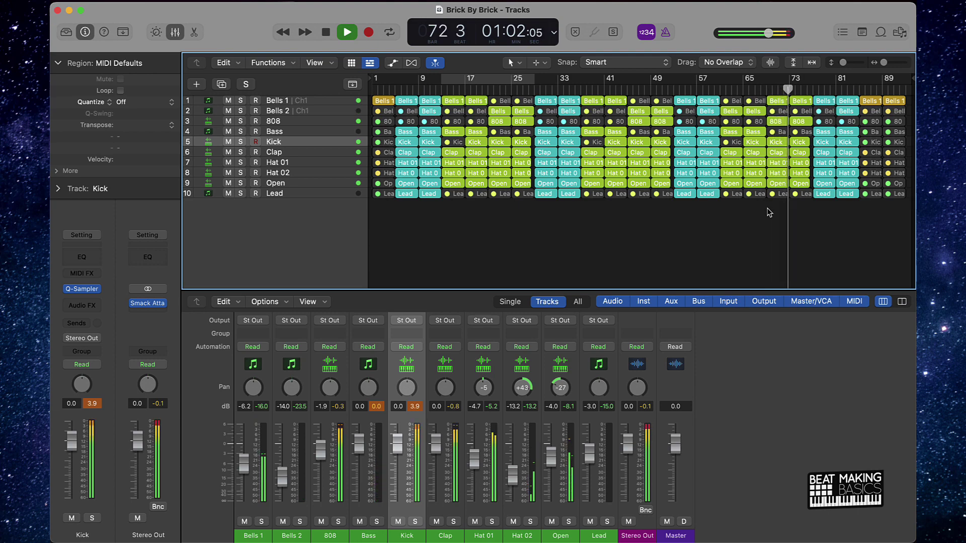
Step: Add a -6.2 dB volume automation point on Bells 1, then hide the automation lanes
key("a")
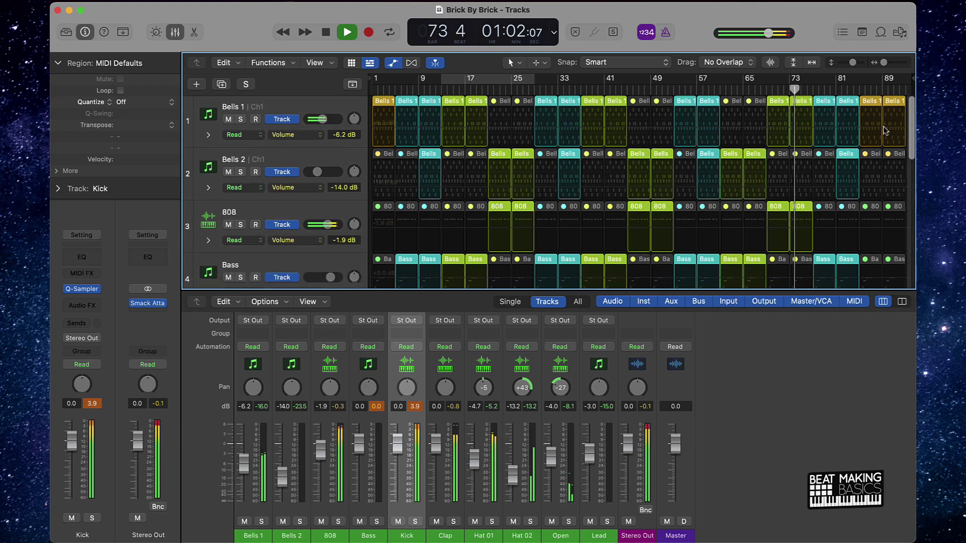
left_click(884, 128)
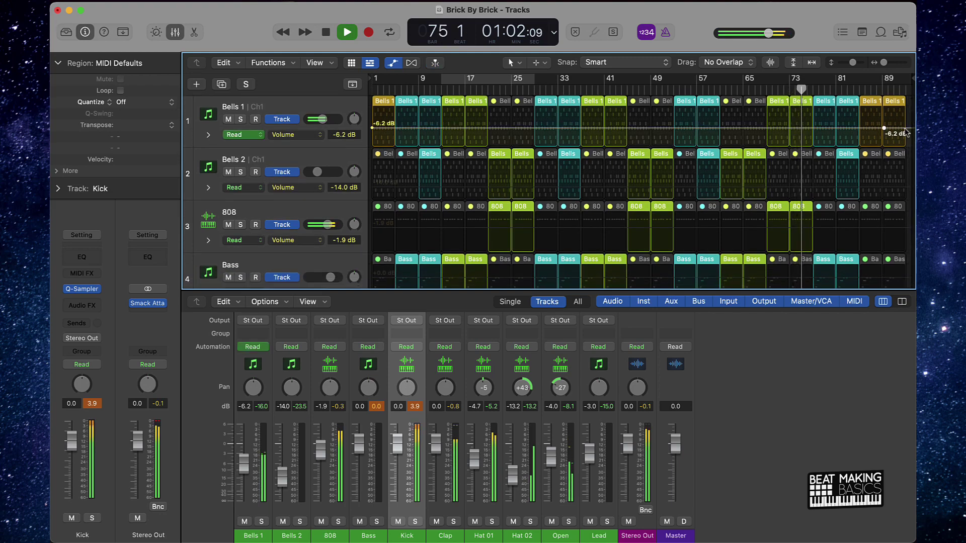
key("a")
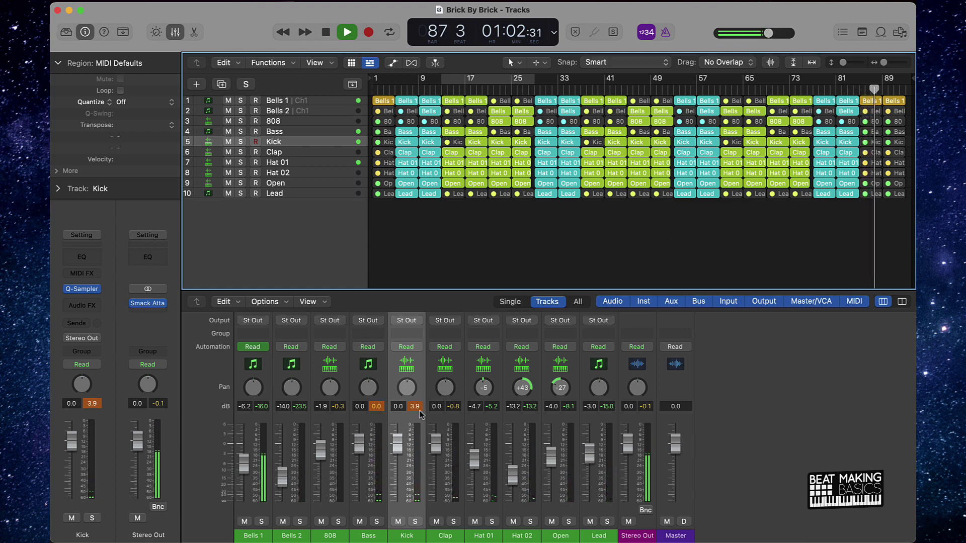
Step: Stop playback after Bells 1 fades out near bar 93, returning the playhead to bar 1
key("Tab")
key("Tab")
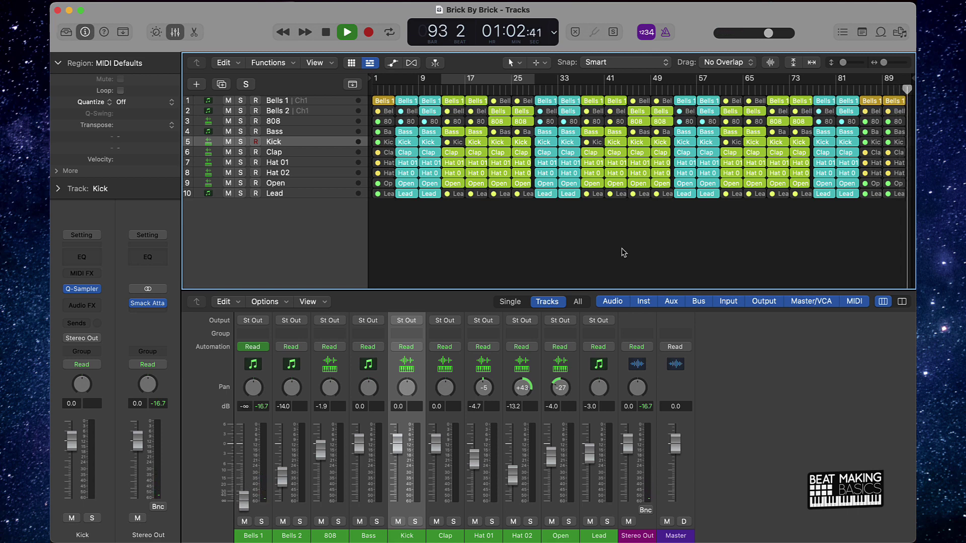
key("space")
key("Return")
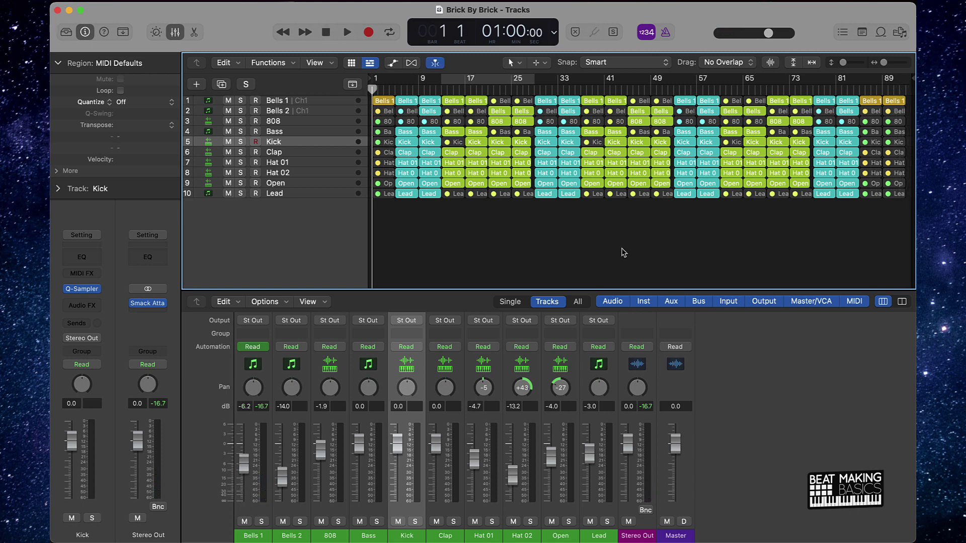